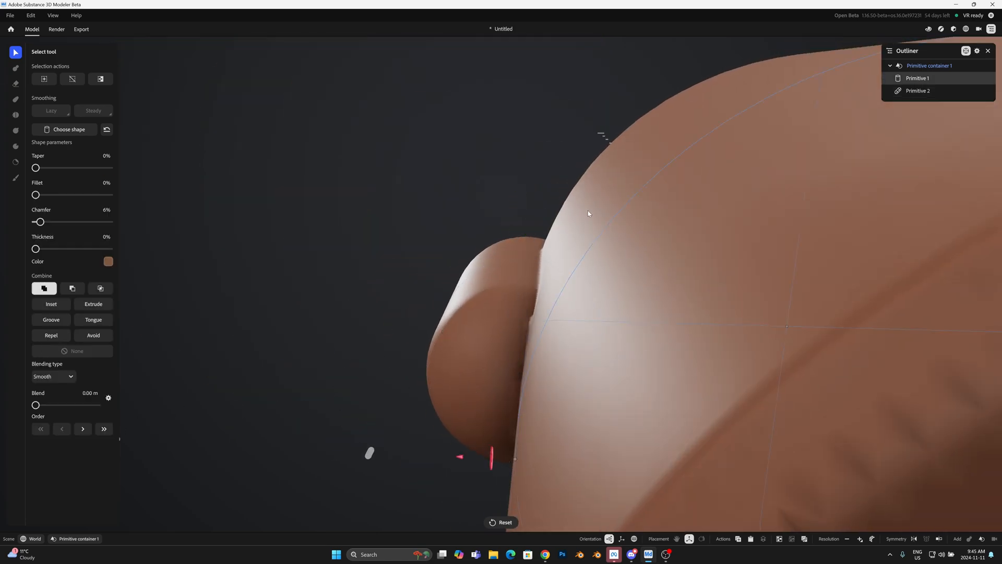
Step: Subtract the capsule from the cylinder's side to cut a rounded flute, and repeat it radially six times about Z
{"action": "left_click", "coordinate": [589, 214]}
{"action": "left_click_drag", "start_coordinate": [589, 214], "coordinate": [627, 327], "text": "alt"}
{"action": "left_click", "coordinate": [627, 327]}
{"action": "left_click", "coordinate": [54, 229]}
{"action": "left_click_drag", "start_coordinate": [271, 360], "coordinate": [745, 404], "text": "alt"}
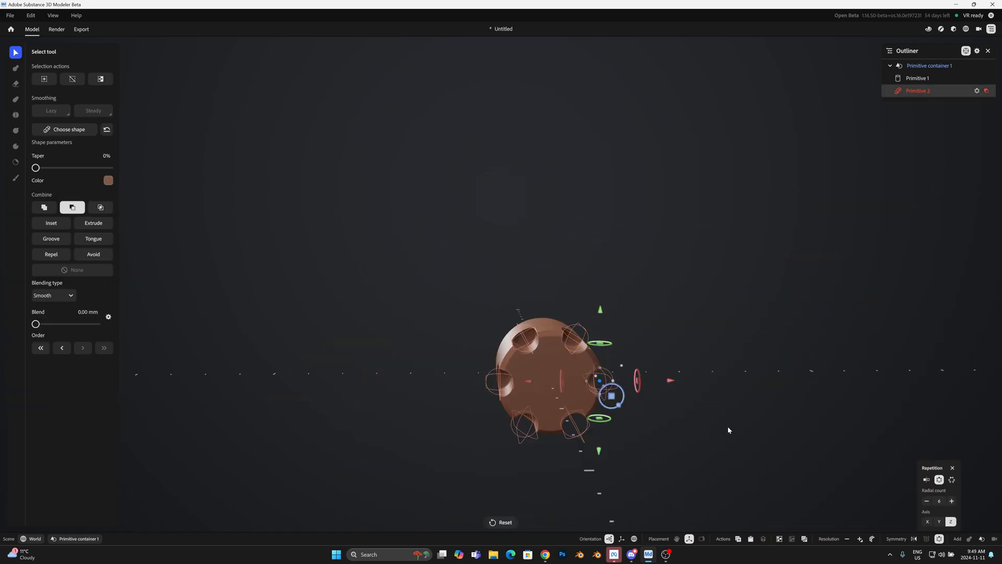
{"action": "left_click_drag", "start_coordinate": [728, 427], "coordinate": [686, 408], "text": "alt"}
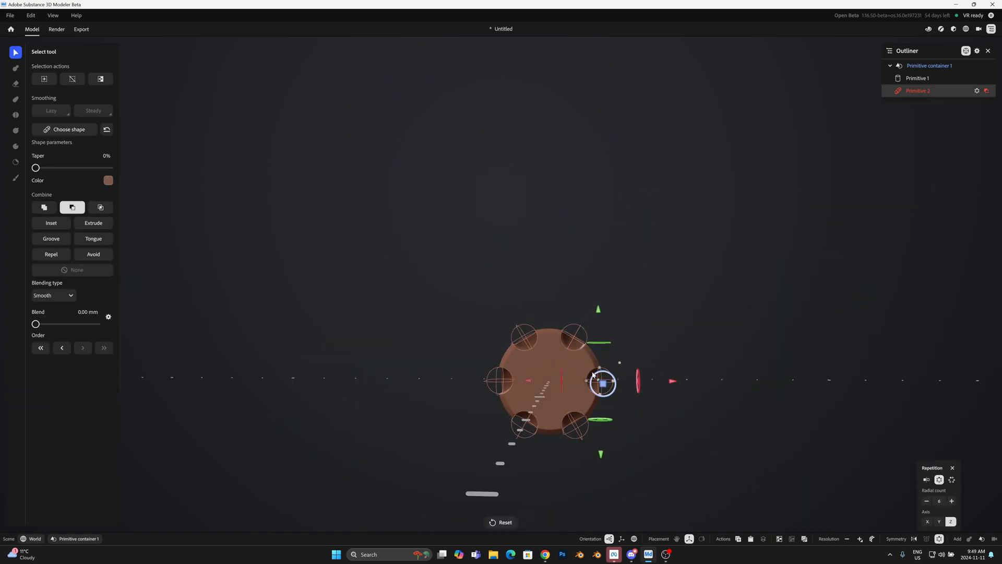
Step: Duplicate the radial capsule cut and move the copy inward to hollow out six chambers in the cylinder's face
{"action": "left_click_drag", "start_coordinate": [521, 334], "coordinate": [576, 394], "text": "alt"}
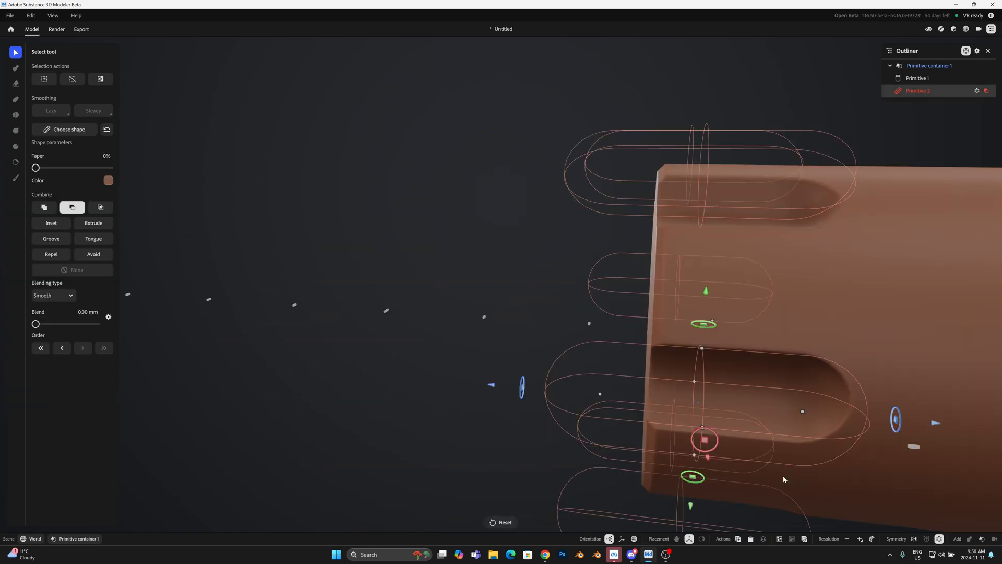
{"action": "left_click_drag", "start_coordinate": [704, 470], "coordinate": [940, 465], "text": "alt"}
{"action": "scroll", "coordinate": [771, 486], "scroll_direction": "down", "scroll_amount": 5}
{"action": "key", "text": "ctrl+d"}
{"action": "left_click_drag", "start_coordinate": [673, 423], "coordinate": [649, 403]}
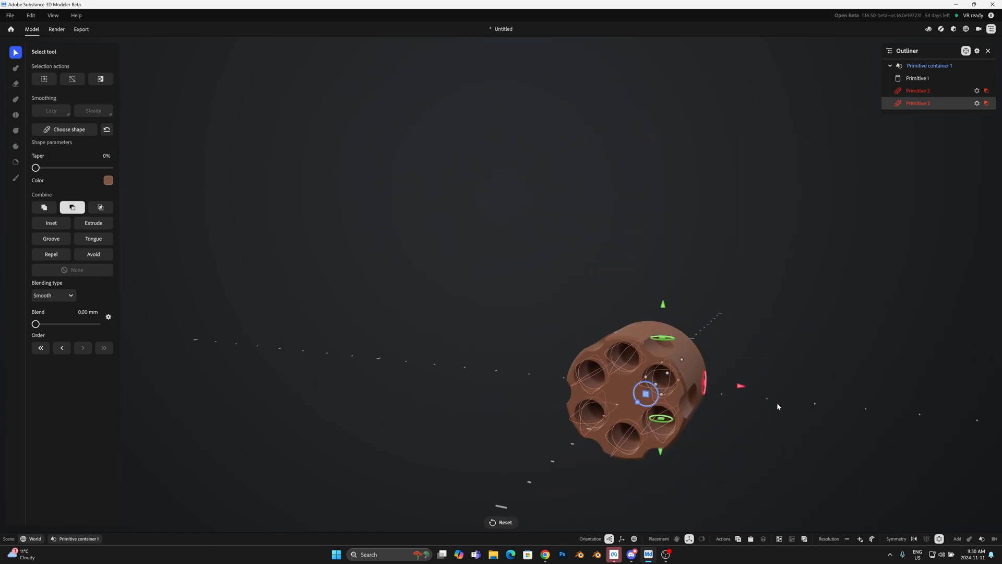
{"action": "left_click_drag", "start_coordinate": [778, 406], "coordinate": [414, 374], "text": "alt"}
{"action": "left_click_drag", "start_coordinate": [342, 375], "coordinate": [491, 378]}
{"action": "left_click_drag", "start_coordinate": [491, 438], "coordinate": [511, 437], "text": "alt"}
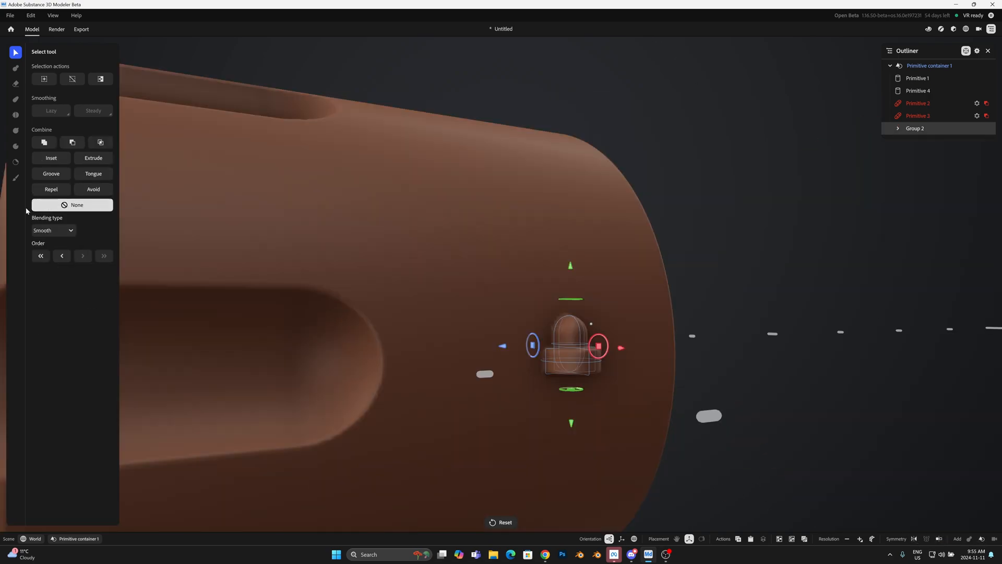
Step: Subtract the small notch group from the cylinder's rear side and repeat it radially six times about Z
{"action": "left_click", "coordinate": [72, 143]}
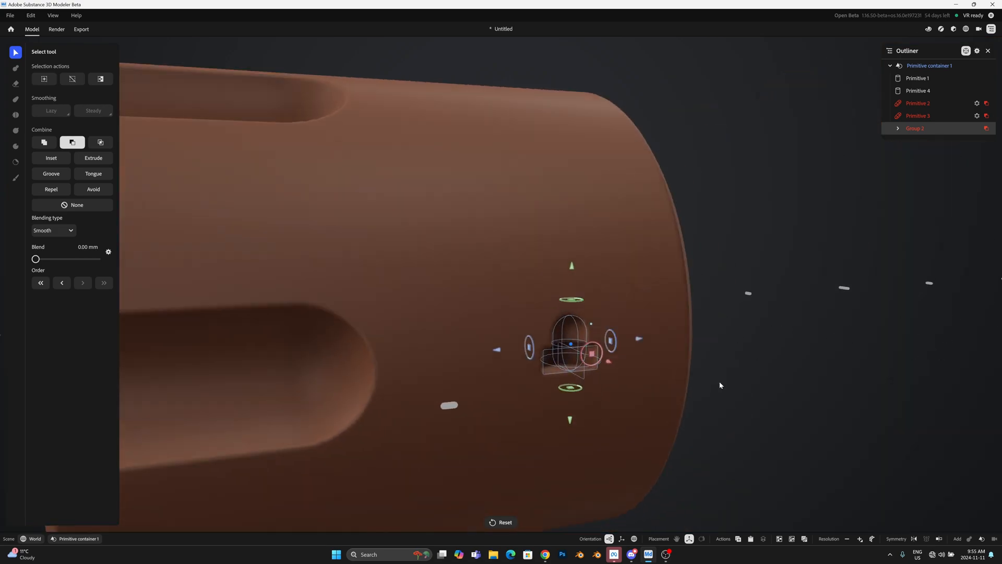
{"action": "left_click", "coordinate": [940, 538]}
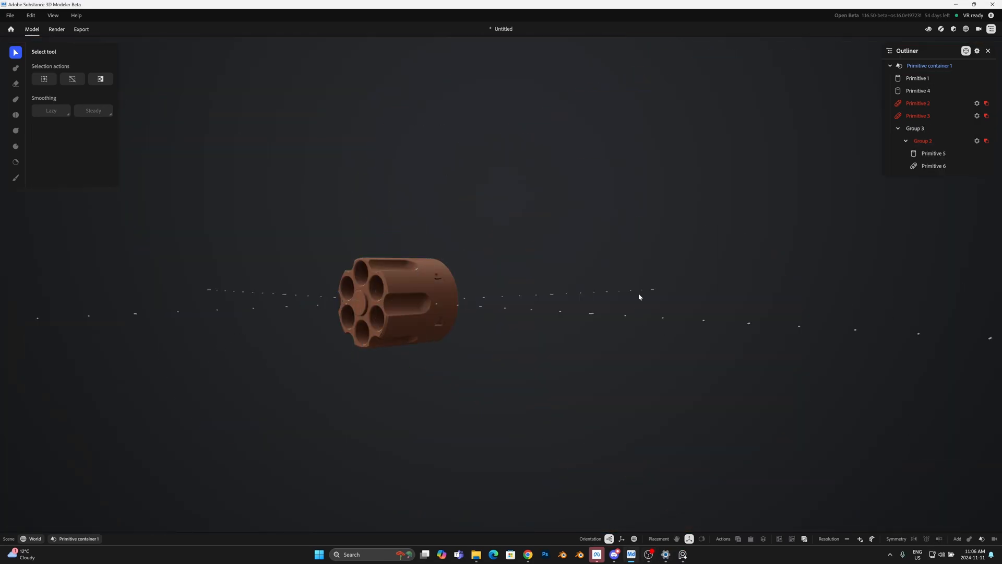
{"action": "left_click_drag", "start_coordinate": [638, 294], "coordinate": [575, 257], "text": "alt"}
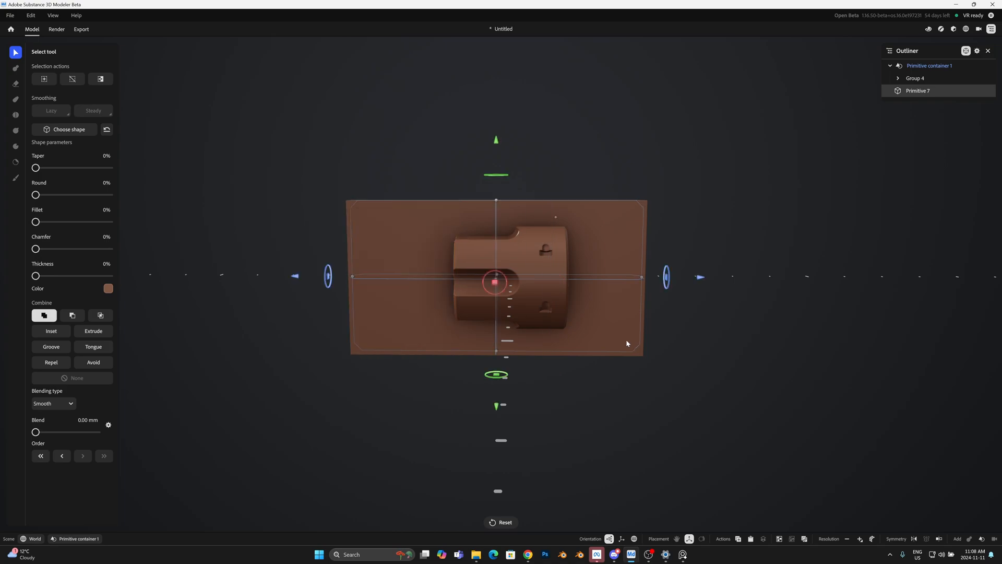
Step: Size a box around the revolver cylinder as the frame and subtract a cylinder shape to open the housing
{"action": "left_click_drag", "start_coordinate": [626, 339], "coordinate": [496, 202], "text": "alt"}
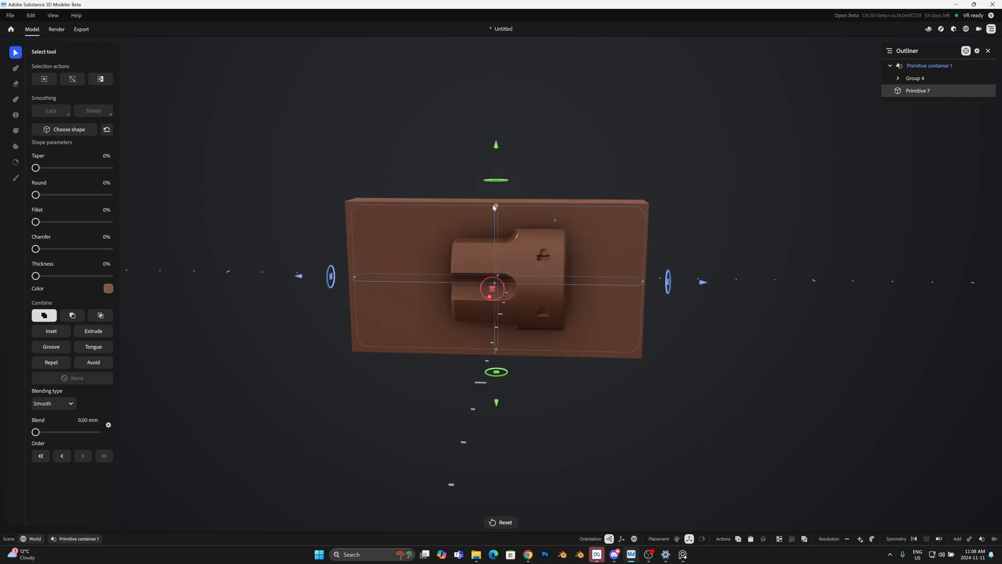
{"action": "left_click_drag", "start_coordinate": [374, 279], "coordinate": [401, 282]}
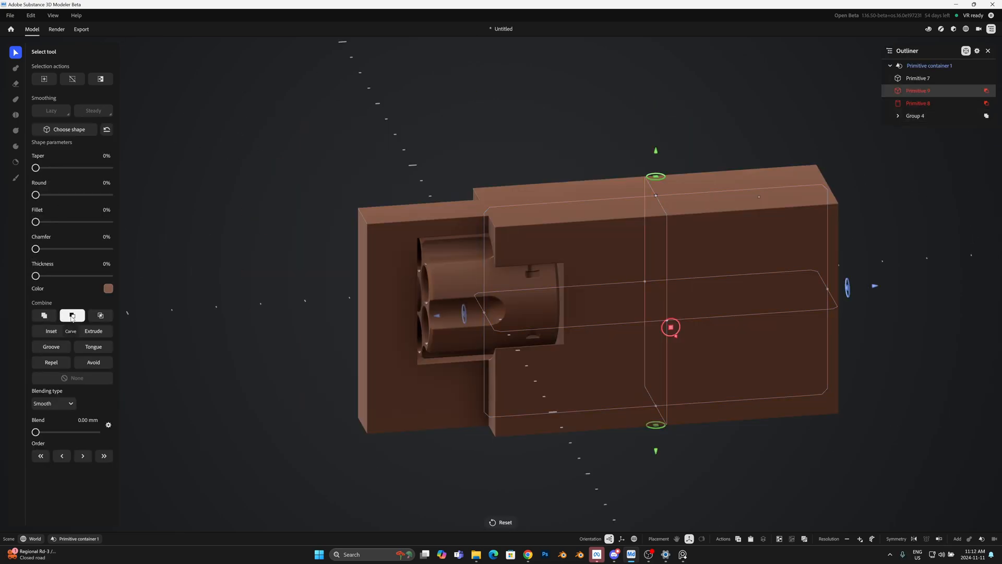
{"action": "left_click_drag", "start_coordinate": [444, 486], "coordinate": [394, 438], "text": "alt"}
Step: Subtract a box with 70% Round from the upper rear corner of the frame block
{"action": "left_click_drag", "start_coordinate": [656, 306], "coordinate": [770, 172]}
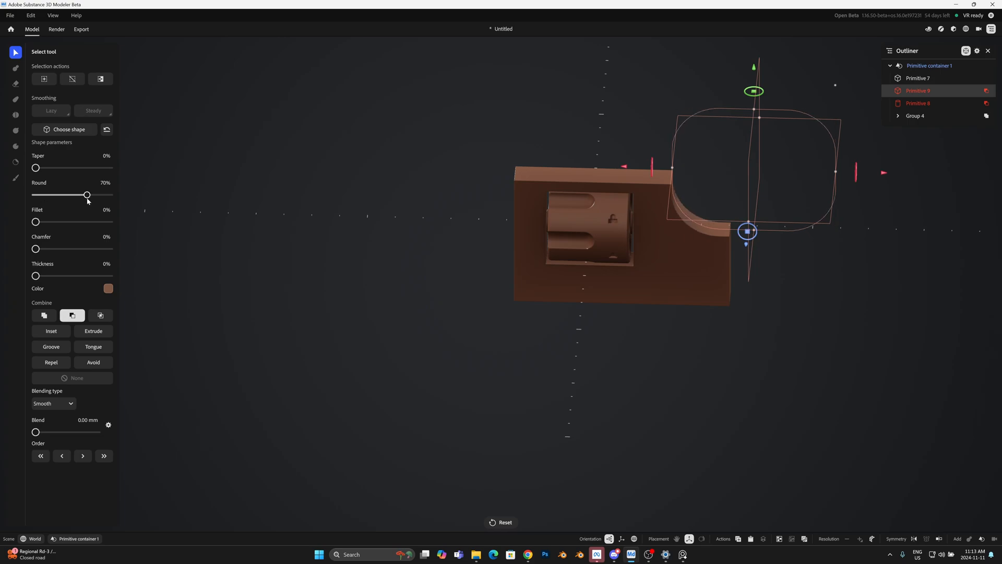
{"action": "left_click", "coordinate": [482, 331]}
{"action": "left_click_drag", "start_coordinate": [719, 172], "coordinate": [829, 138], "text": "alt"}
{"action": "left_click", "coordinate": [917, 78]}
{"action": "left_click", "coordinate": [917, 90]}
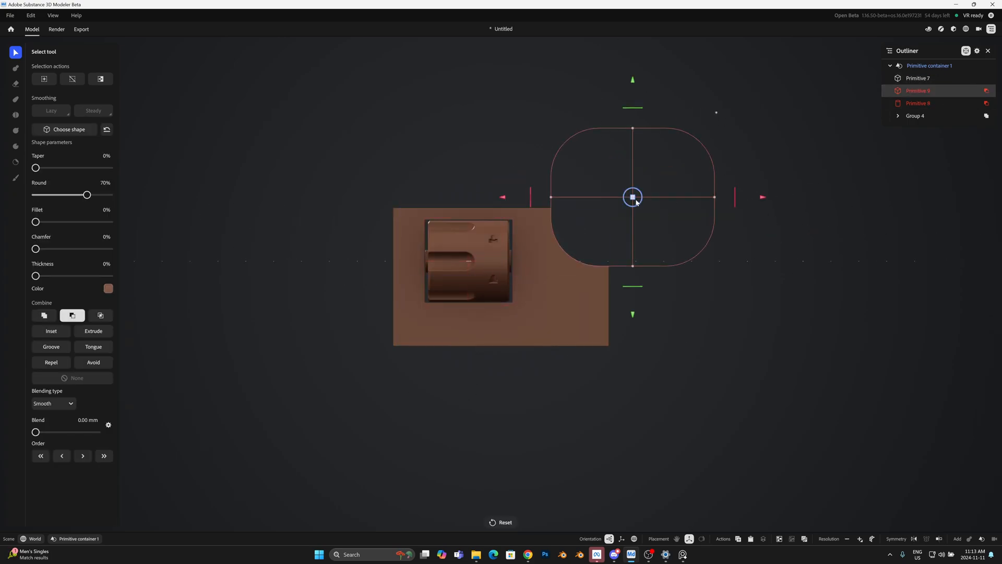
Step: Set the tilted corner cutter's Round to 100% and place a duplicate of it beneath the rear of the frame
{"action": "left_click_drag", "start_coordinate": [529, 200], "coordinate": [530, 202]}
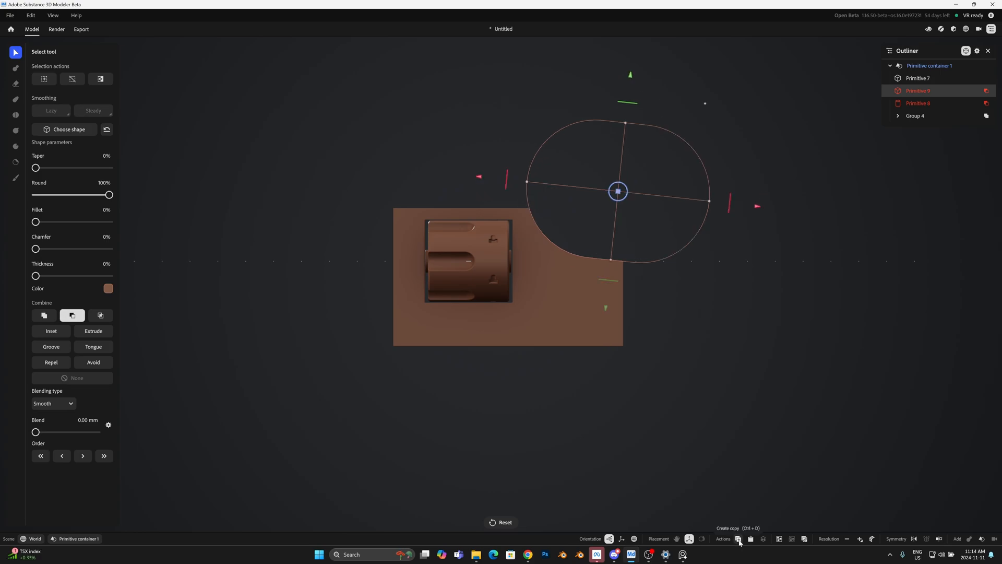
{"action": "left_click", "coordinate": [738, 539]}
{"action": "left_click_drag", "start_coordinate": [618, 191], "coordinate": [470, 374]}
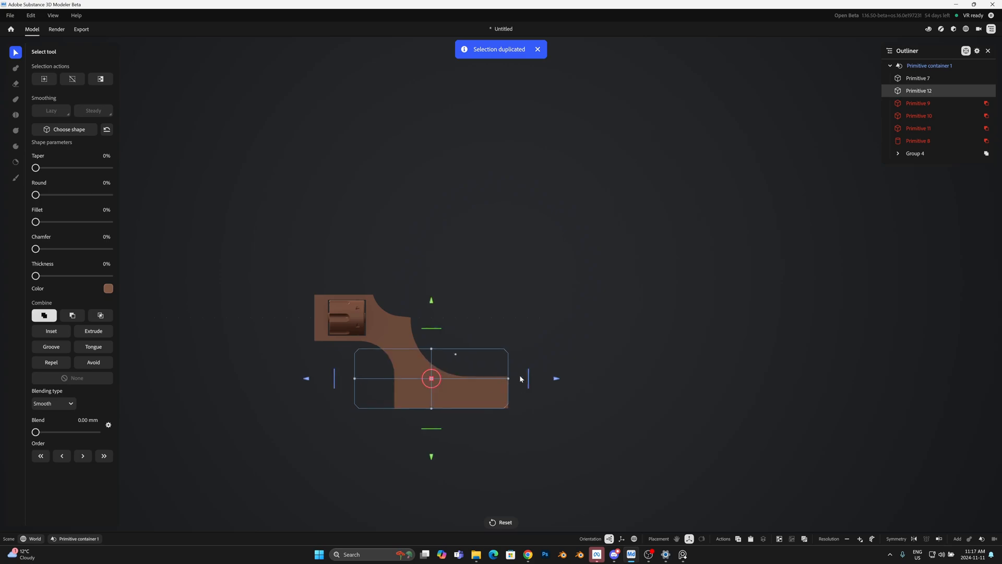
Step: Turn the duplicated block upright below the frame's rear and resize it as a long grip
{"action": "left_click_drag", "start_coordinate": [438, 375], "coordinate": [470, 397]}
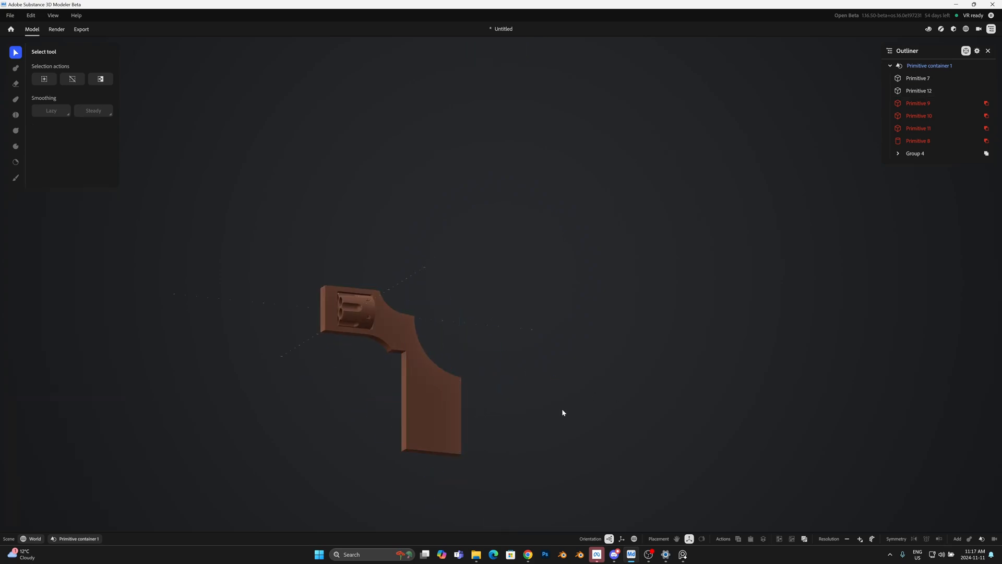
{"action": "scroll", "coordinate": [561, 438], "scroll_direction": "up", "scroll_amount": 5}
{"action": "left_click_drag", "start_coordinate": [499, 277], "coordinate": [469, 358]}
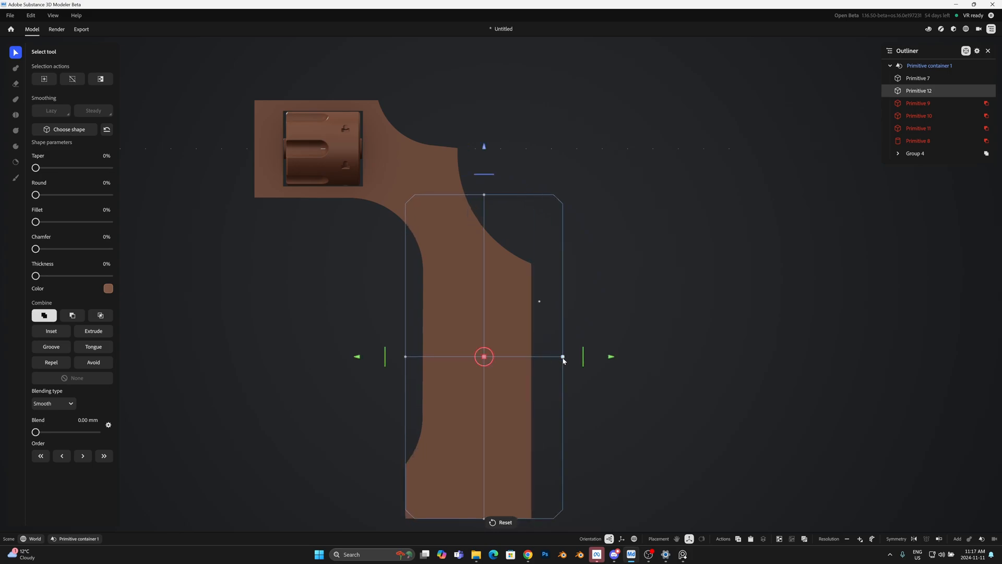
{"action": "left_click", "coordinate": [730, 325]}
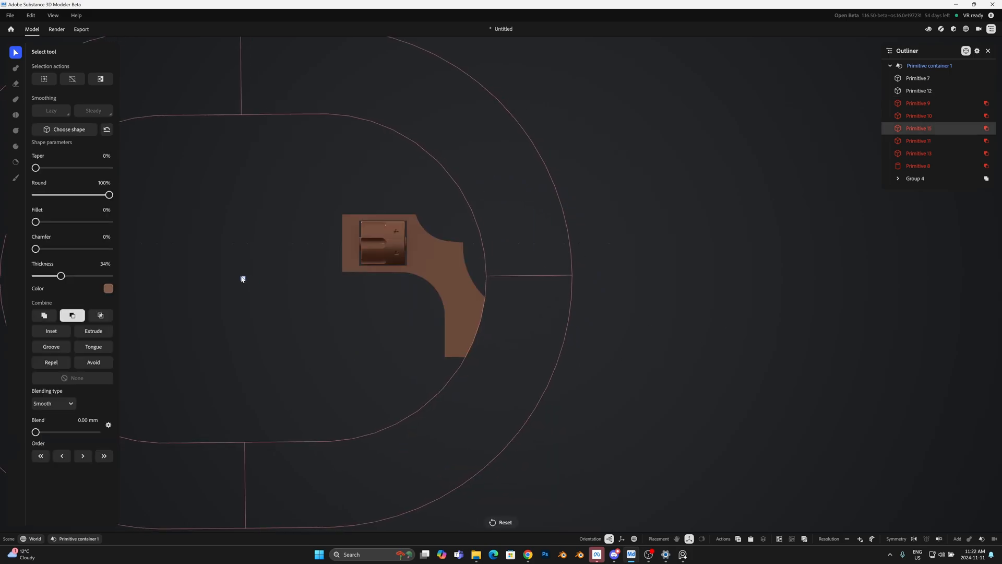
Step: Place a six-sided prism with 32% Round below the frame and hollow it with 28% Thickness for the trigger guard
{"action": "scroll", "coordinate": [242, 277], "scroll_direction": "down", "scroll_amount": 3}
{"action": "left_click_drag", "start_coordinate": [241, 277], "coordinate": [249, 332]}
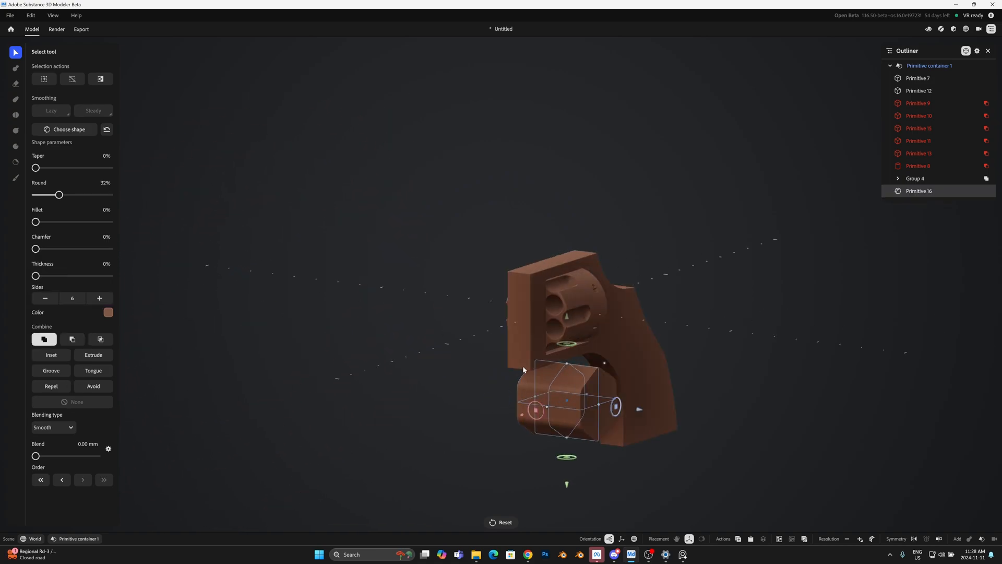
{"action": "left_click_drag", "start_coordinate": [580, 412], "coordinate": [604, 387]}
{"action": "left_click_drag", "start_coordinate": [543, 401], "coordinate": [506, 410], "text": "alt+shift"}
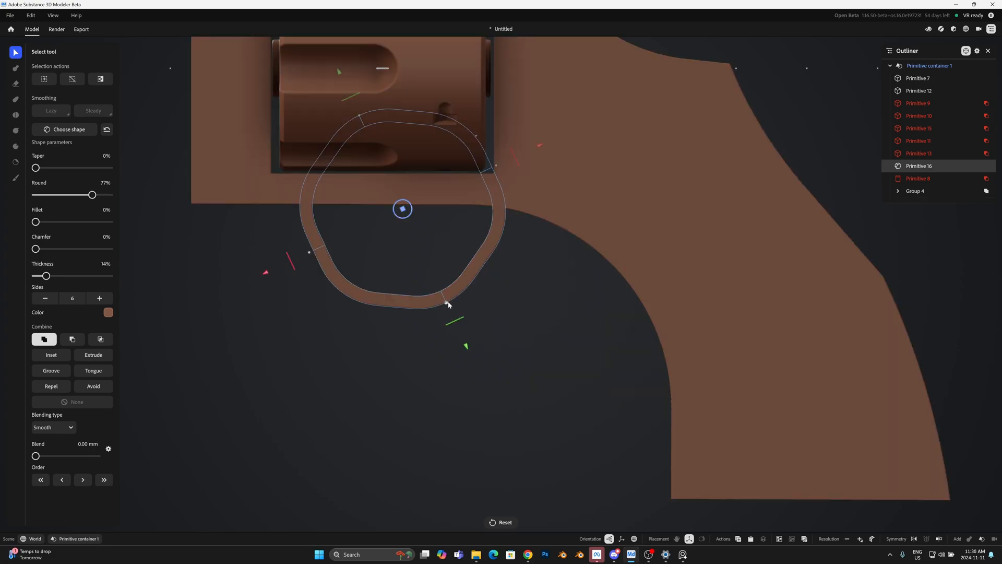
{"action": "left_click_drag", "start_coordinate": [447, 302], "coordinate": [459, 329]}
Step: Adjust the large subtracted box around the trigger guard by stretching it taller
{"action": "left_click_drag", "start_coordinate": [497, 167], "coordinate": [298, 255]}
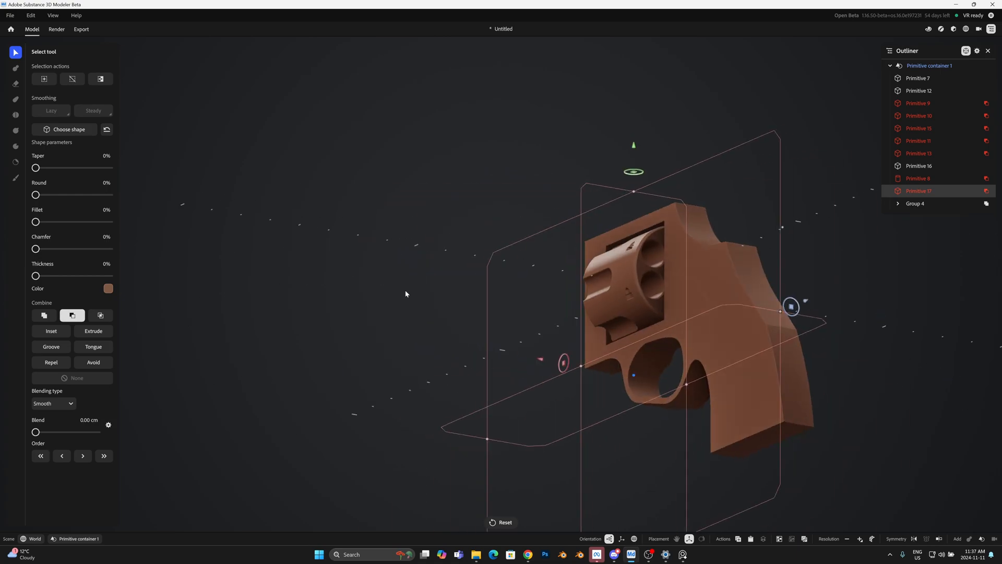
{"action": "left_click_drag", "start_coordinate": [412, 288], "coordinate": [579, 313], "text": "alt"}
{"action": "left_click_drag", "start_coordinate": [633, 186], "coordinate": [634, 105]}
{"action": "left_click_drag", "start_coordinate": [631, 340], "coordinate": [688, 403], "text": "alt"}
{"action": "left_click_drag", "start_coordinate": [697, 364], "coordinate": [700, 365]}
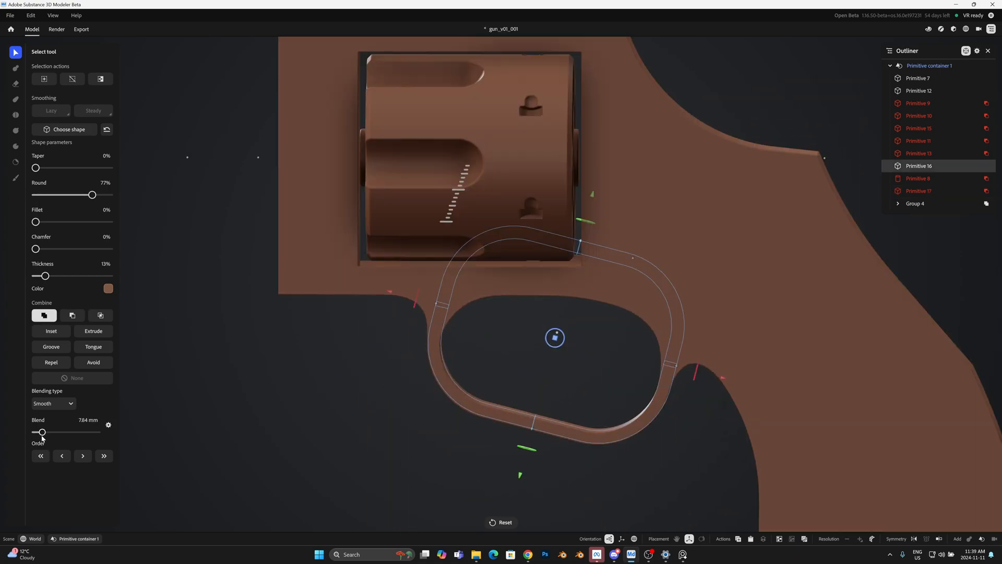
Step: Shift the trigger guard slightly down with a smooth Blend of 8.63 mm and add a small blend to the adjoining shape
{"action": "left_click", "coordinate": [502, 324]}
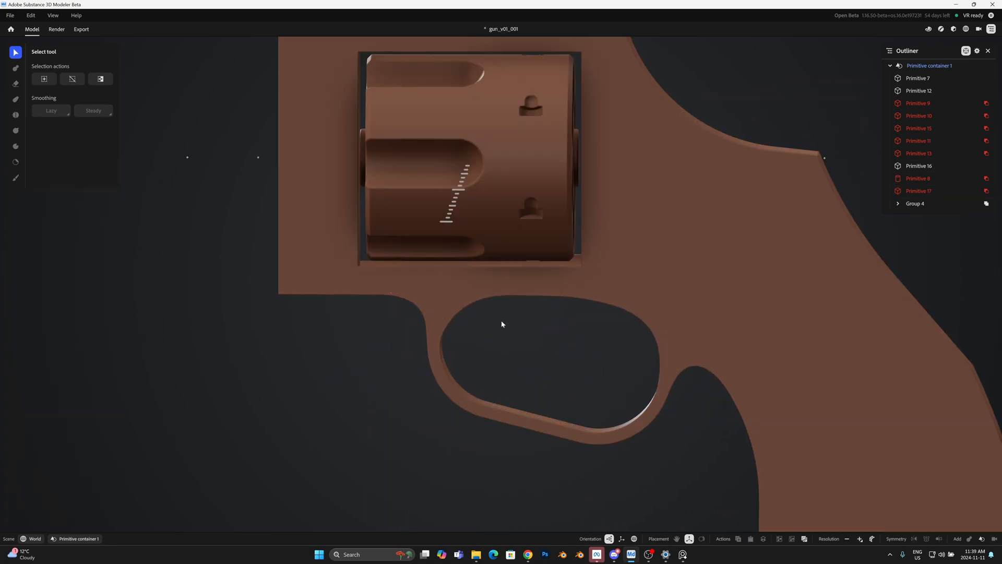
{"action": "left_click", "coordinate": [920, 165]}
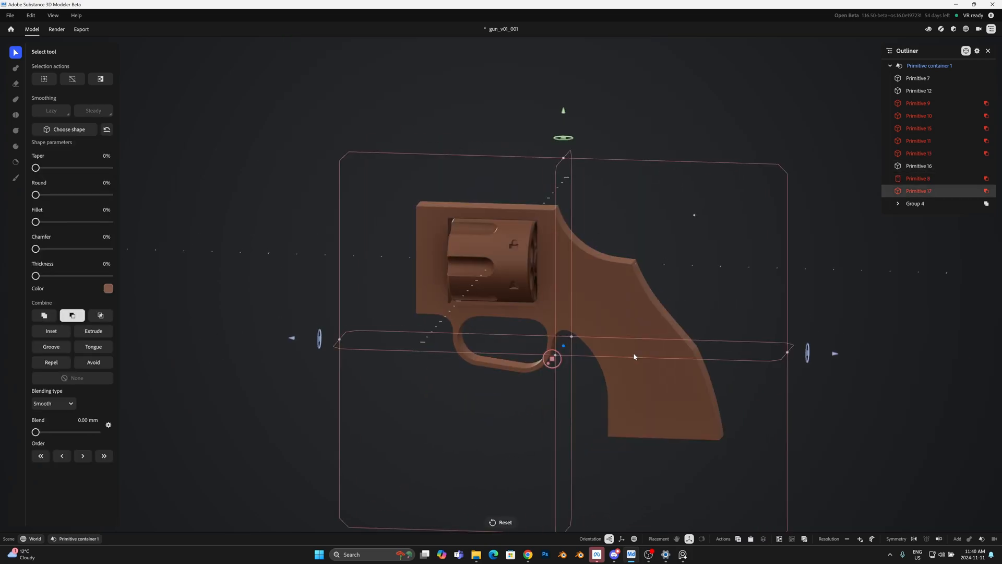
{"action": "scroll", "coordinate": [641, 374], "scroll_direction": "up", "scroll_amount": 3}
{"action": "left_click_drag", "start_coordinate": [634, 352], "coordinate": [713, 327], "text": "alt"}
{"action": "left_click_drag", "start_coordinate": [36, 433], "coordinate": [44, 437]}
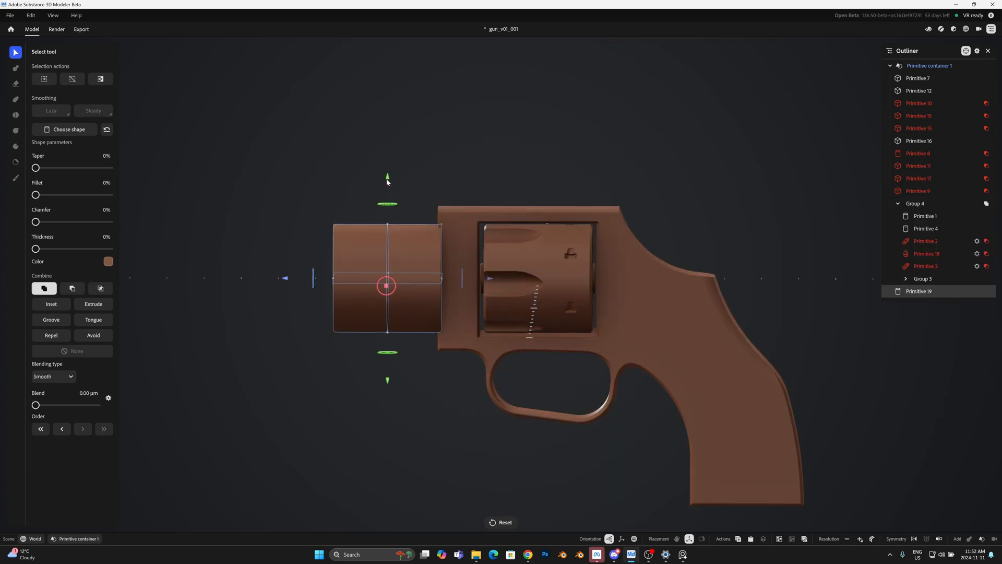
Step: Scale down the new cylinder in front of the frame and align it with the frame's upper front as the barrel
{"action": "left_click_drag", "start_coordinate": [389, 156], "coordinate": [385, 265], "text": "alt"}
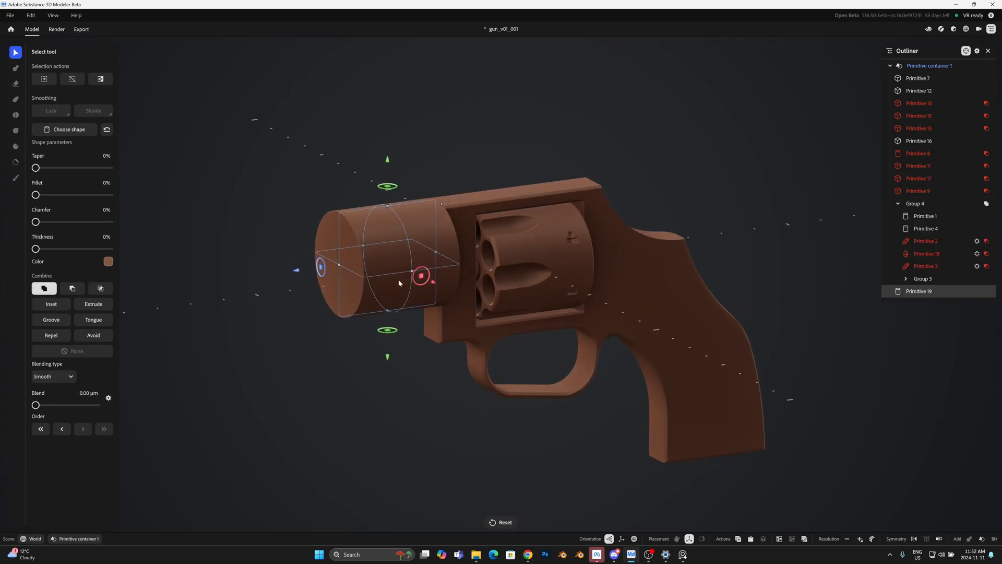
{"action": "left_click_drag", "start_coordinate": [292, 278], "coordinate": [274, 279]}
{"action": "left_click_drag", "start_coordinate": [399, 209], "coordinate": [380, 230]}
Step: Duplicate the barrel cylinder, move the copy forward along the barrel axis and shorten the rear original
{"action": "left_click_drag", "start_coordinate": [418, 292], "coordinate": [470, 271], "text": "alt"}
{"action": "left_click", "coordinate": [739, 539]}
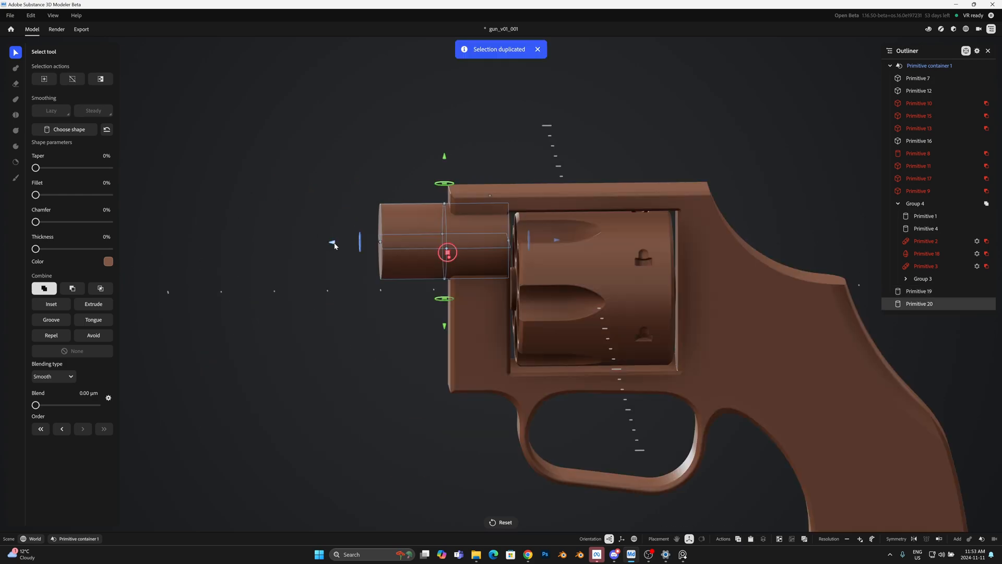
{"action": "left_click_drag", "start_coordinate": [334, 242], "coordinate": [193, 239]}
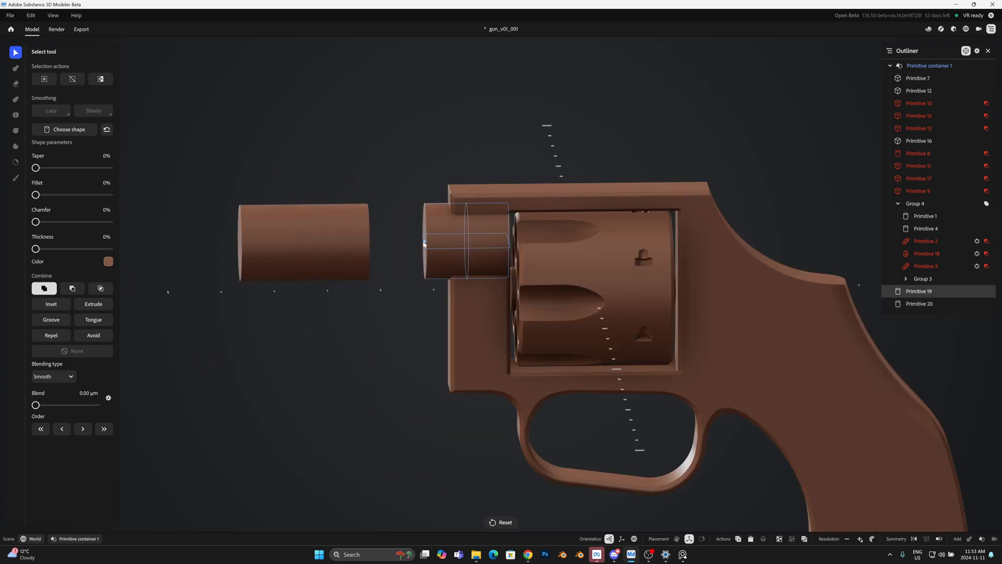
Step: Thicken the short rear cylinder slightly as a collar and slide the front barrel cylinder back against it
{"action": "left_click_drag", "start_coordinate": [444, 246], "coordinate": [438, 308], "text": "alt"}
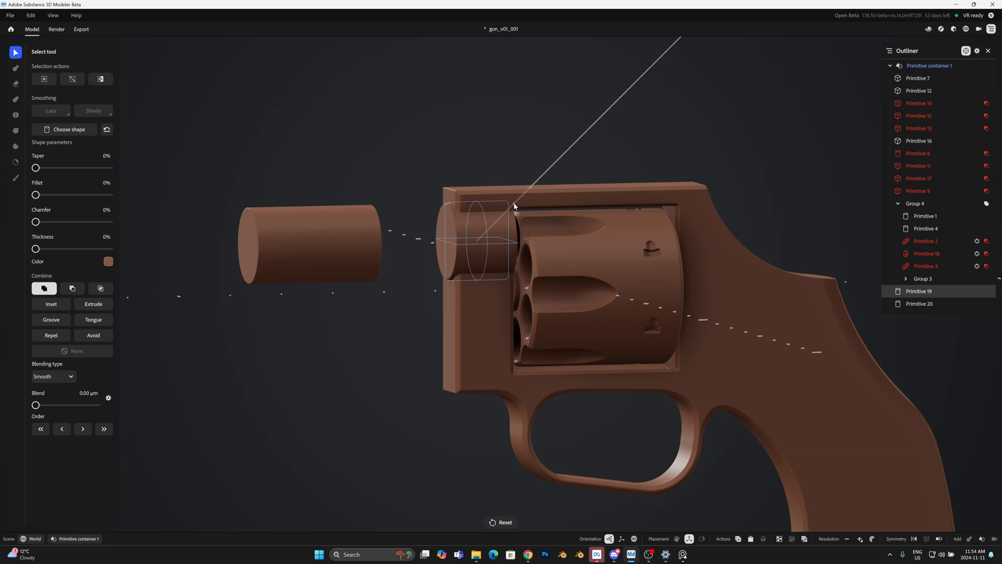
{"action": "left_click_drag", "start_coordinate": [540, 166], "coordinate": [520, 156], "text": "alt"}
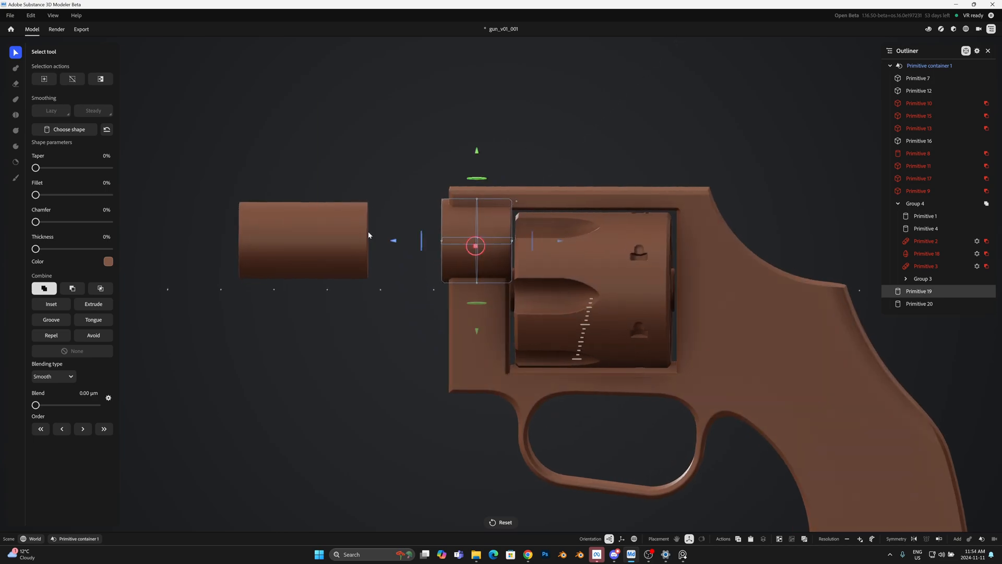
{"action": "left_click", "coordinate": [351, 234]}
{"action": "left_click_drag", "start_coordinate": [417, 241], "coordinate": [491, 242]}
Step: Duplicate the collar cylinder twice and stack the copies below it at the front of the frame
{"action": "left_click", "coordinate": [487, 238]}
{"action": "key", "text": "ctrl+d"}
{"action": "left_click_drag", "start_coordinate": [467, 209], "coordinate": [465, 233]}
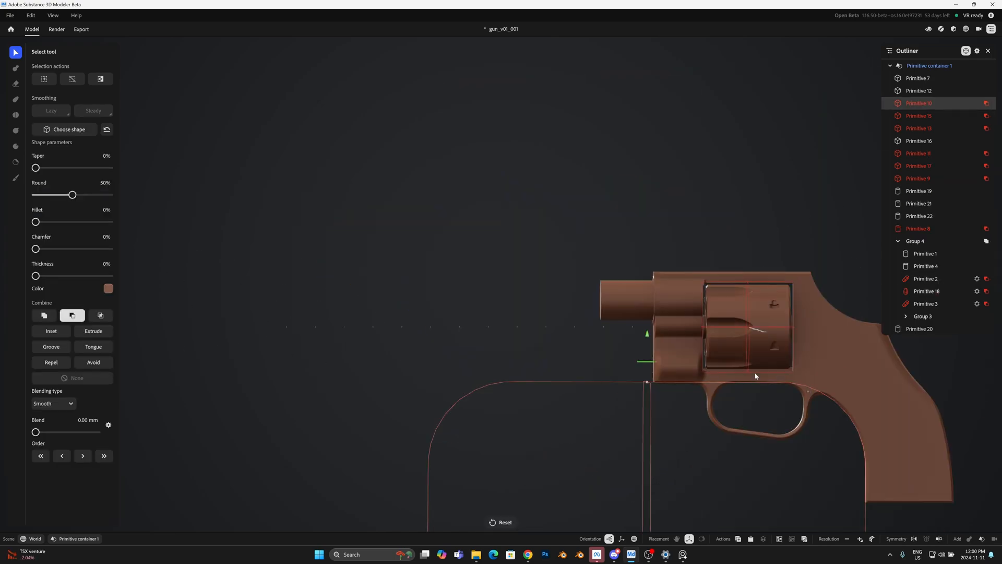
{"action": "right_click_drag", "start_coordinate": [755, 376], "coordinate": [597, 417], "text": "alt"}
{"action": "key", "text": "ctrl+d"}
{"action": "middle_click_drag", "start_coordinate": [597, 417], "coordinate": [524, 170], "text": "alt"}
Step: Reorder the subtractive box with 50% Round after the added cylinders so that it cuts them
{"action": "left_click_drag", "start_coordinate": [560, 286], "coordinate": [475, 259]}
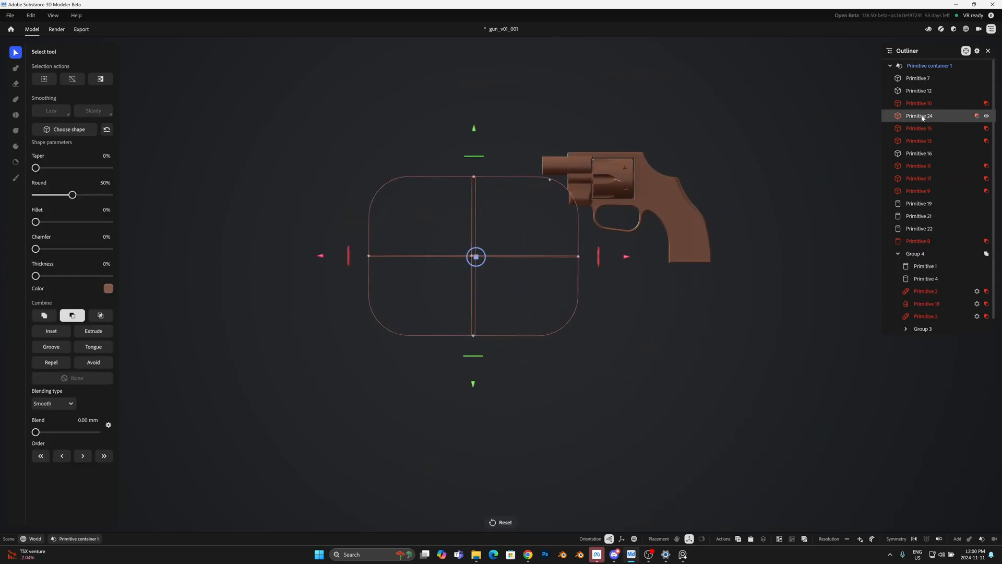
{"action": "left_click_drag", "start_coordinate": [918, 306], "coordinate": [917, 247]}
{"action": "right_click_drag", "start_coordinate": [601, 251], "coordinate": [608, 184], "text": "alt"}
{"action": "middle_click_drag", "start_coordinate": [608, 183], "coordinate": [467, 266], "text": "alt"}
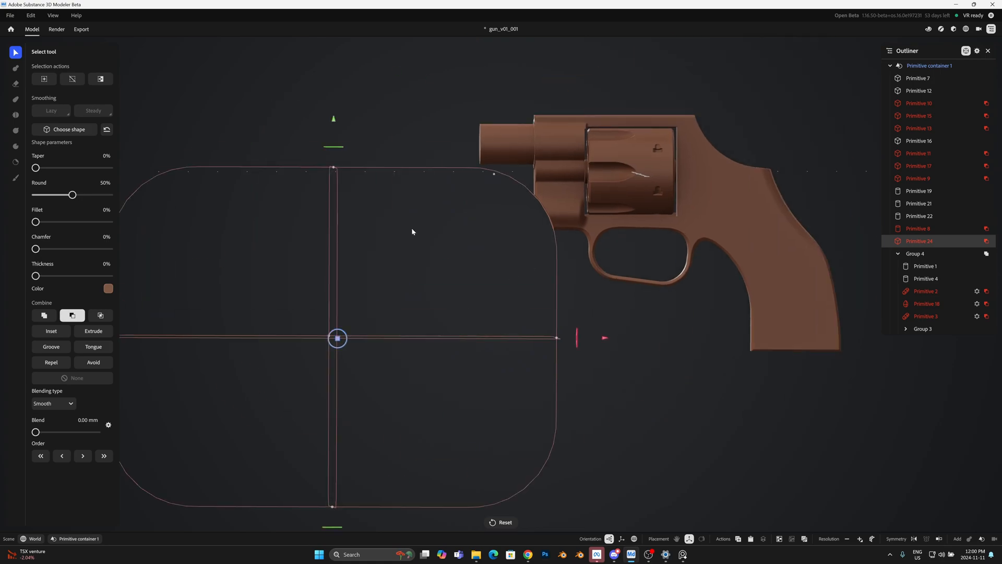
Step: Scale down the rounded cutter and move it against the frame's lower front to carve a curve under the barrel
{"action": "left_click_drag", "start_coordinate": [494, 174], "coordinate": [460, 209]}
{"action": "left_click_drag", "start_coordinate": [337, 338], "coordinate": [401, 297]}
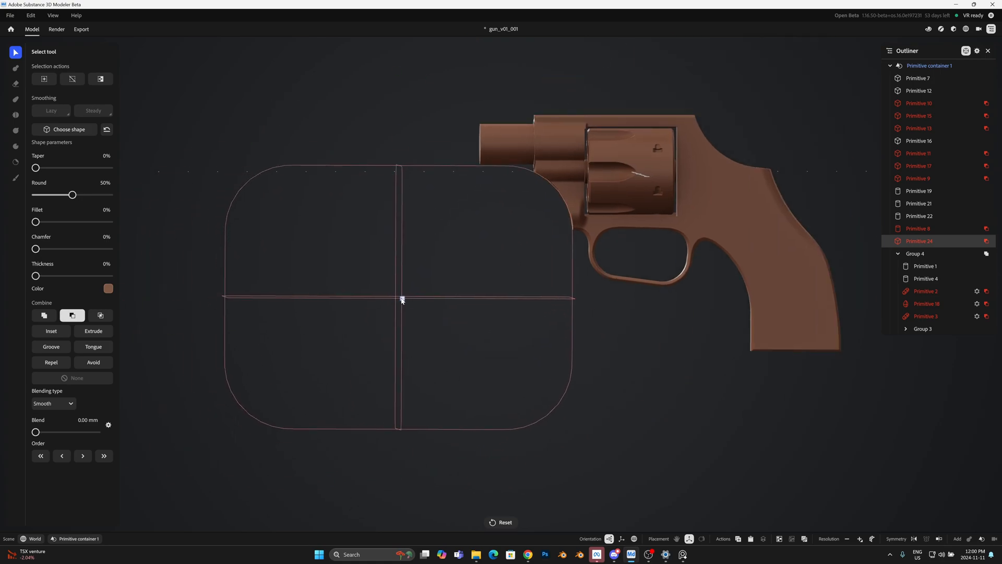
{"action": "left_click_drag", "start_coordinate": [525, 173], "coordinate": [450, 253]}
{"action": "left_click_drag", "start_coordinate": [402, 298], "coordinate": [494, 239]}
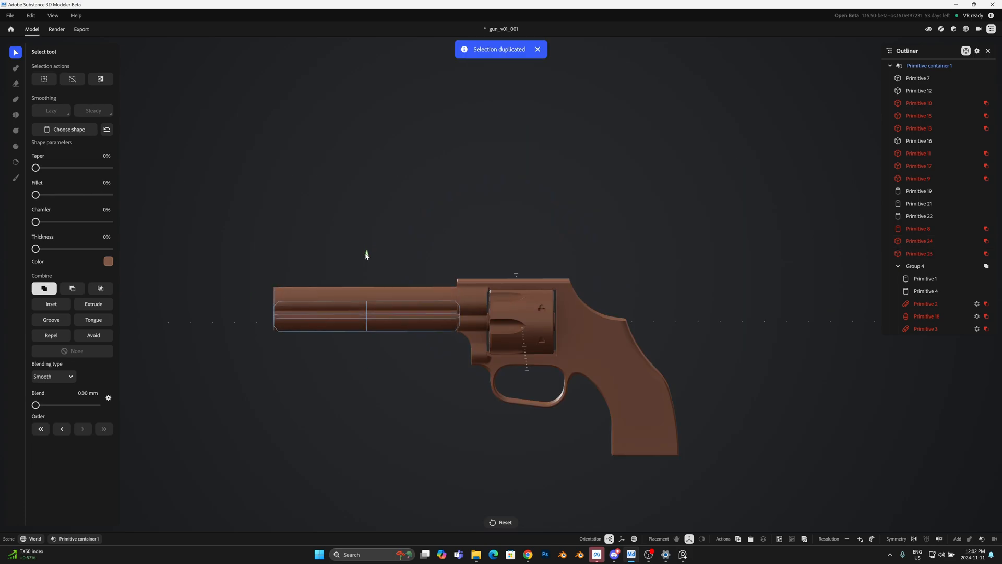
Step: Reorder the subtractive box below the barrel to follow the lower pipe cylinder, and set its Round to 59%
{"action": "left_click_drag", "start_coordinate": [308, 334], "coordinate": [483, 432], "text": "alt"}
{"action": "scroll", "coordinate": [484, 432], "scroll_direction": "up", "scroll_amount": 5}
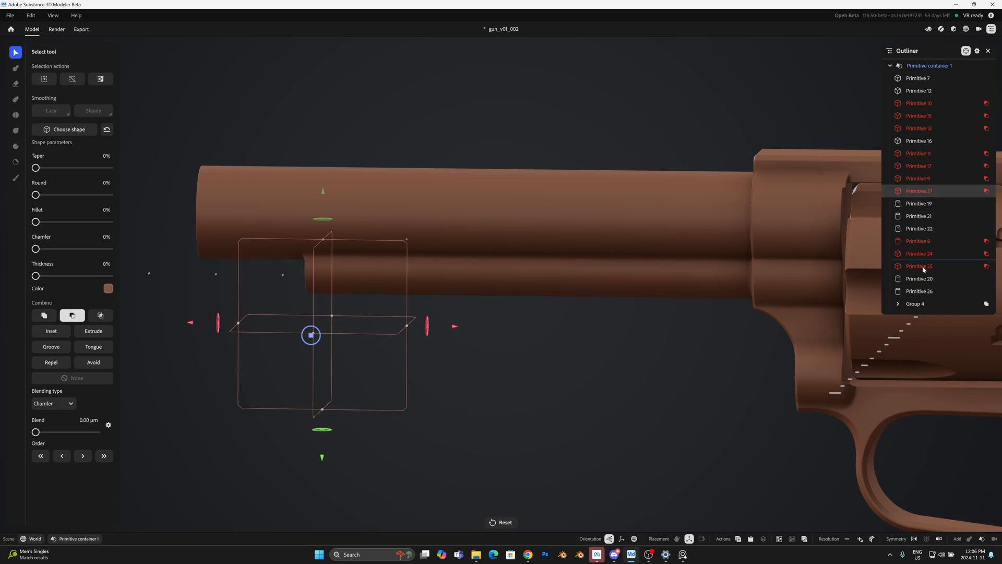
{"action": "left_click_drag", "start_coordinate": [923, 255], "coordinate": [922, 299]}
{"action": "key", "text": "f"}
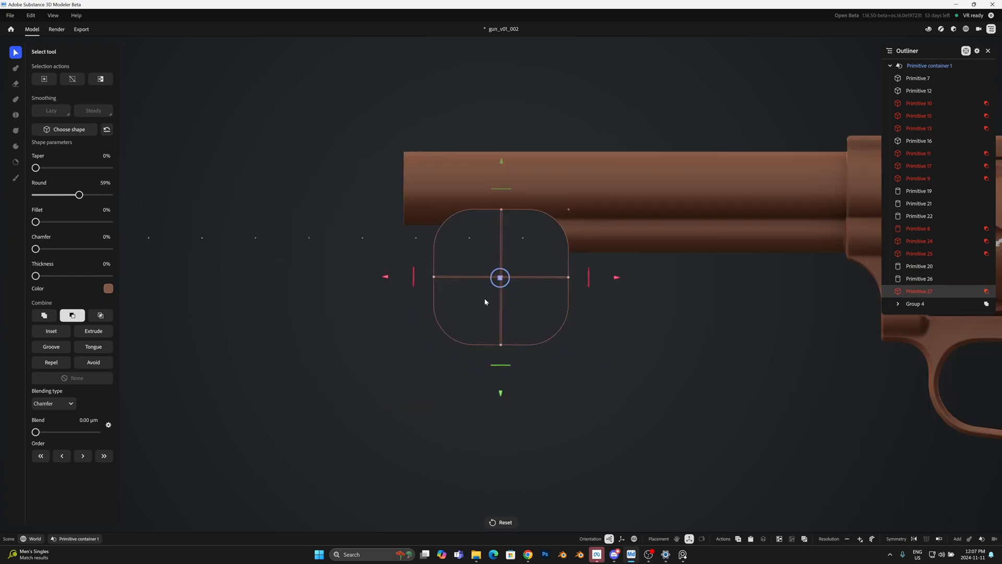
Step: Stretch the rounded cutter forward to trim the lower pipe's front end into a curved transition
{"action": "left_click", "coordinate": [494, 255]}
{"action": "left_click", "coordinate": [919, 293]}
{"action": "middle_click_drag", "start_coordinate": [634, 359], "coordinate": [656, 357]}
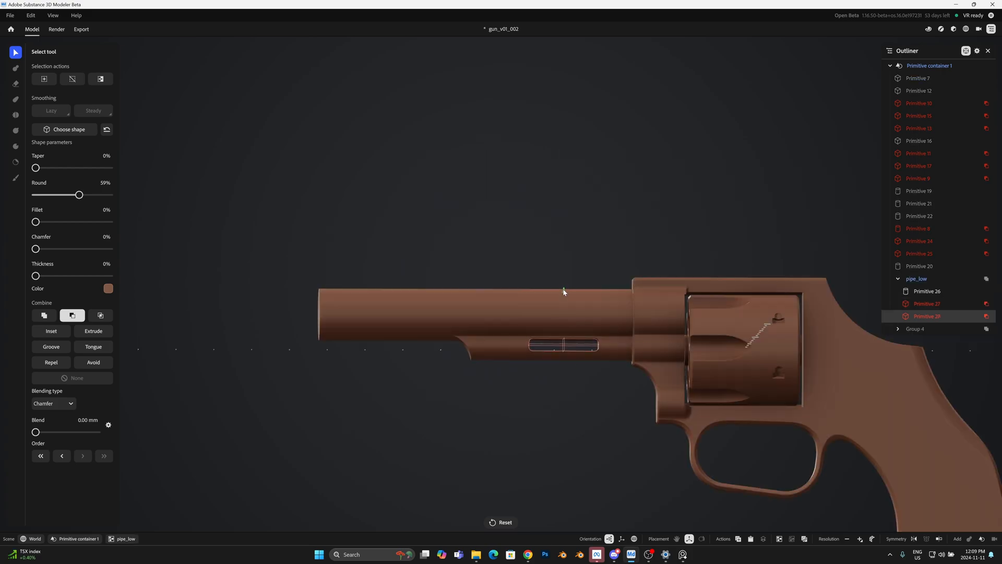
Step: Fit the subtractive box with 59% Round through the lower pipe and lengthen it into a long horizontal slot
{"action": "middle_click_drag", "start_coordinate": [564, 291], "coordinate": [625, 337]}
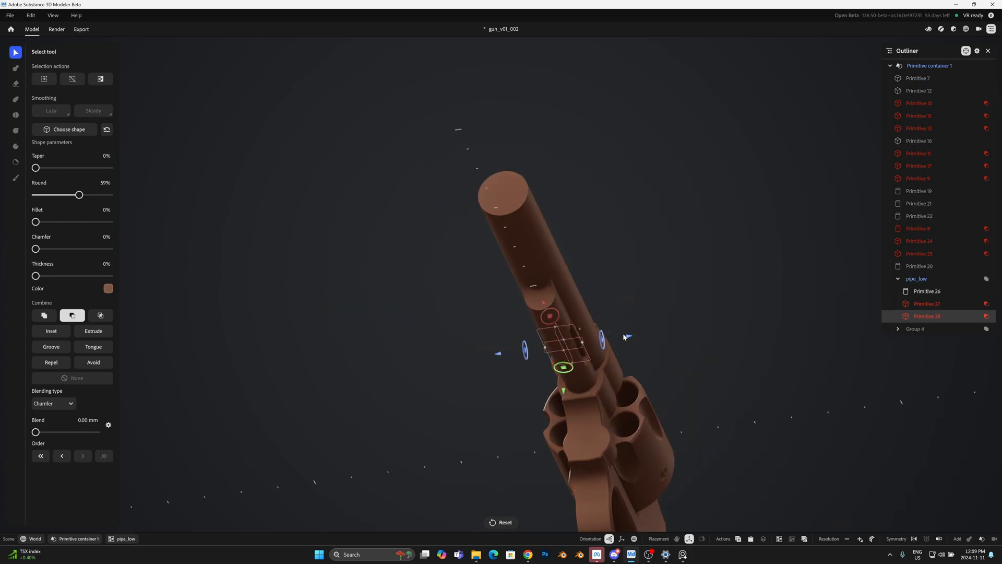
{"action": "middle_click_drag", "start_coordinate": [672, 275], "coordinate": [604, 326]}
{"action": "left_click_drag", "start_coordinate": [564, 279], "coordinate": [564, 285]}
{"action": "middle_click_drag", "start_coordinate": [565, 284], "coordinate": [622, 387]}
{"action": "middle_click_drag", "start_coordinate": [763, 357], "coordinate": [626, 356]}
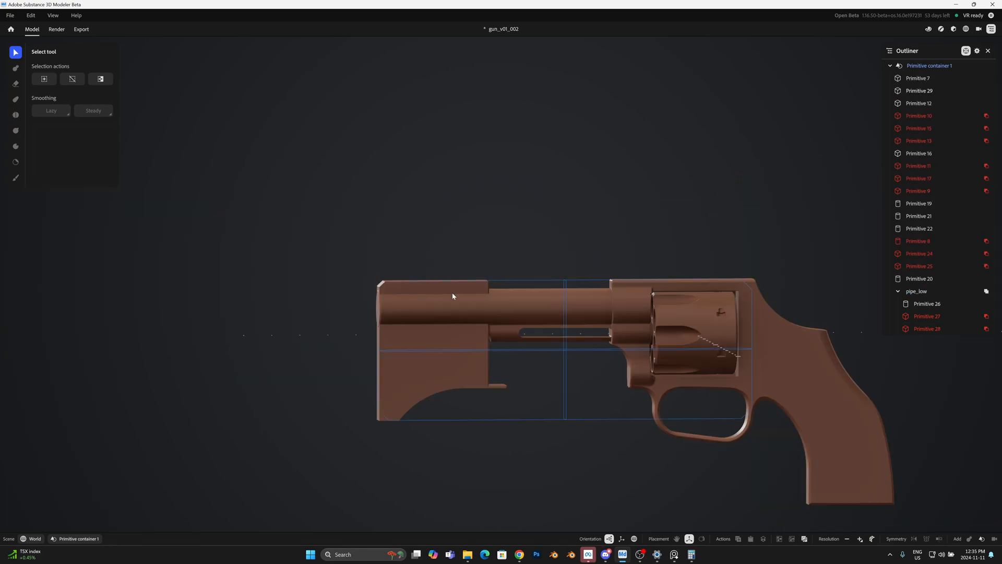
{"action": "left_click", "coordinate": [452, 292]}
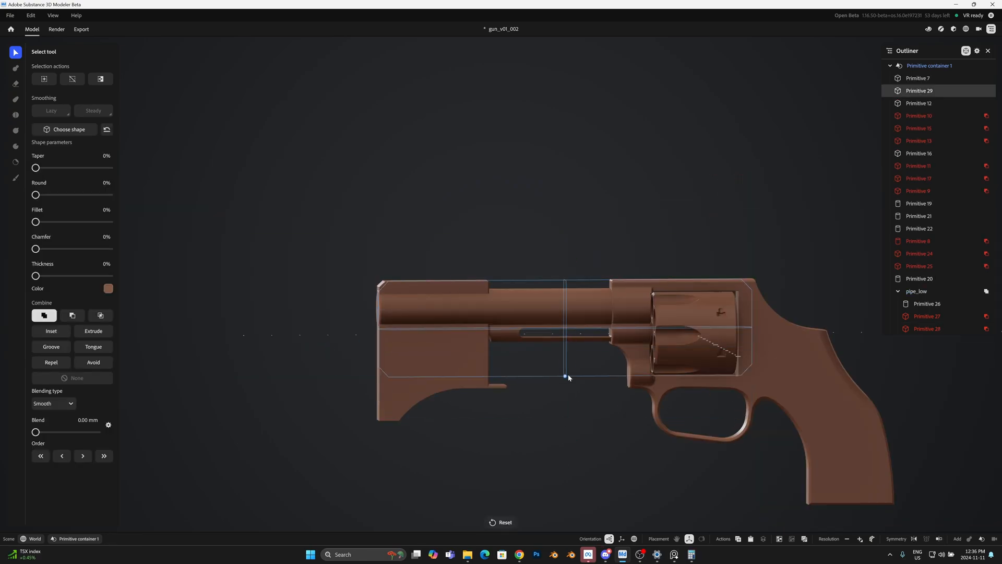
Step: Flatten the new additive box into a narrow rib along the top of the barrel and frame
{"action": "key", "text": "alt+Tab"}
{"action": "key", "text": "alt+Tab"}
{"action": "left_click_drag", "start_coordinate": [564, 230], "coordinate": [565, 234]}
{"action": "left_click_drag", "start_coordinate": [912, 265], "coordinate": [912, 282]}
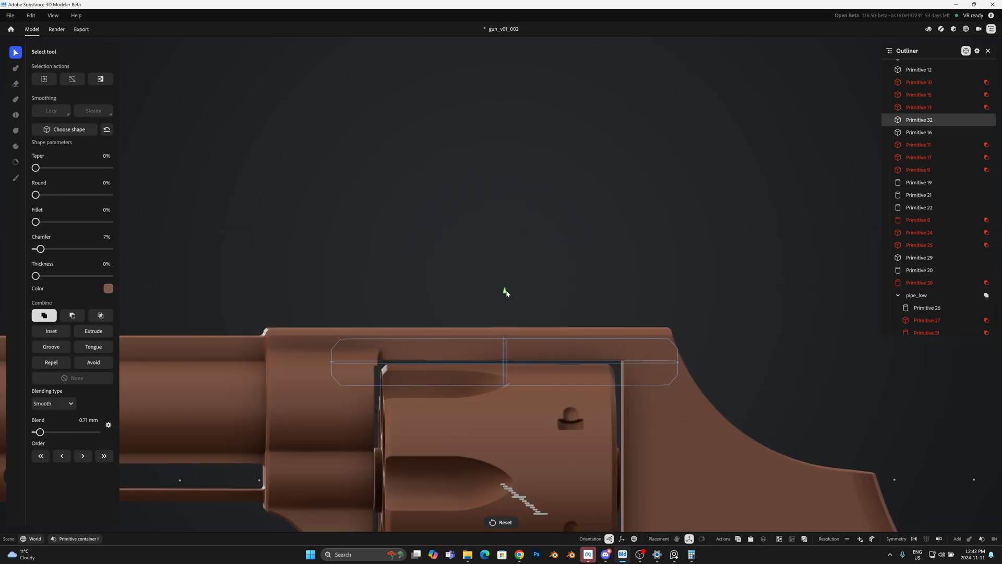
Step: Raise the chamfered box above the cylinder to form a raised top strap on the frame, checking it against the reference
{"action": "key", "text": "alt+Tab"}
{"action": "key", "text": "alt+Tab"}
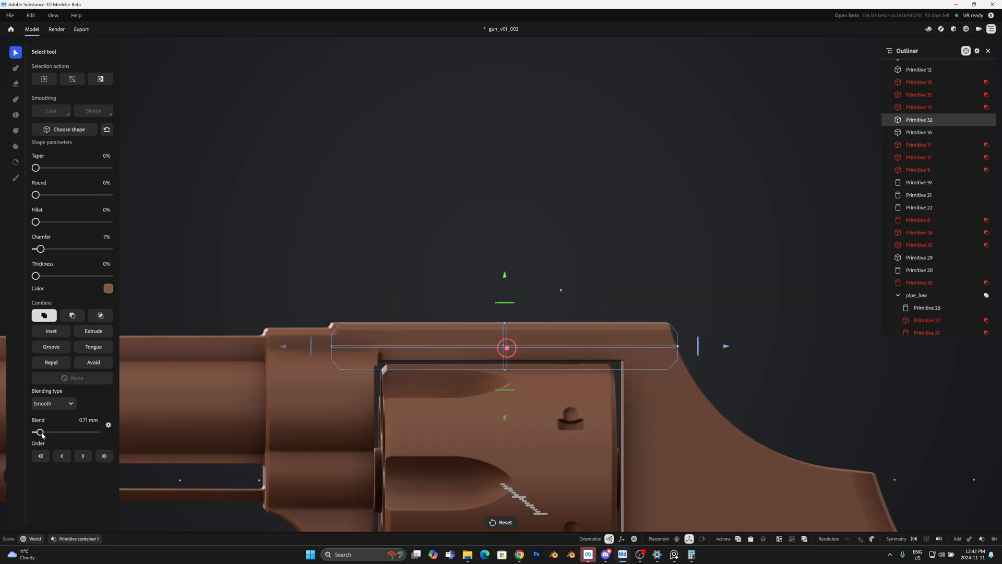
{"action": "left_click", "coordinate": [415, 251]}
{"action": "left_click_drag", "start_coordinate": [415, 251], "coordinate": [203, 336], "text": "alt"}
{"action": "scroll", "coordinate": [590, 306], "scroll_direction": "down", "scroll_amount": 5}
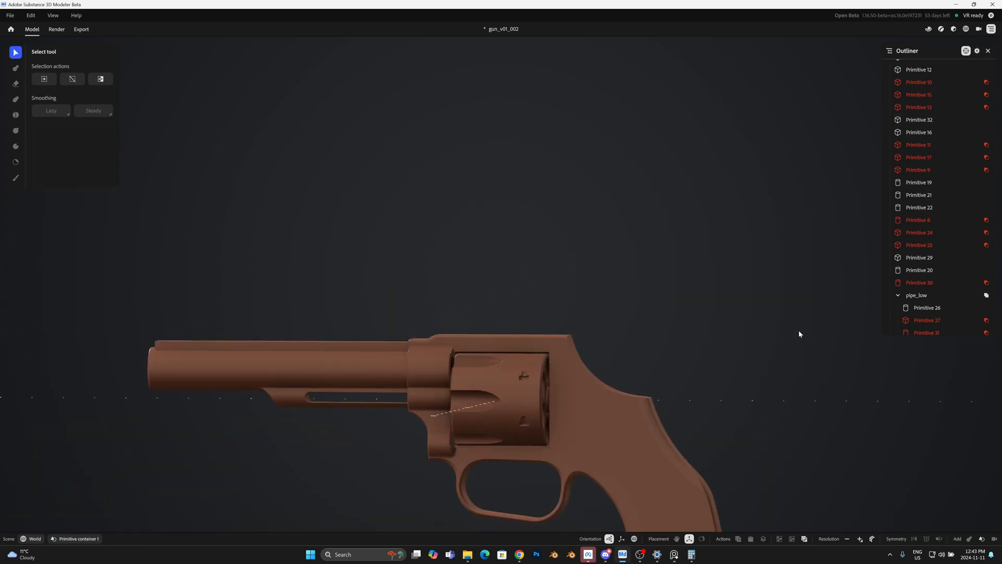
Step: Raise the rounded block at the muzzle end of the top rib as the front sight base
{"action": "key", "text": "ctrl+a"}
{"action": "left_click_drag", "start_coordinate": [798, 331], "coordinate": [806, 296], "text": "alt"}
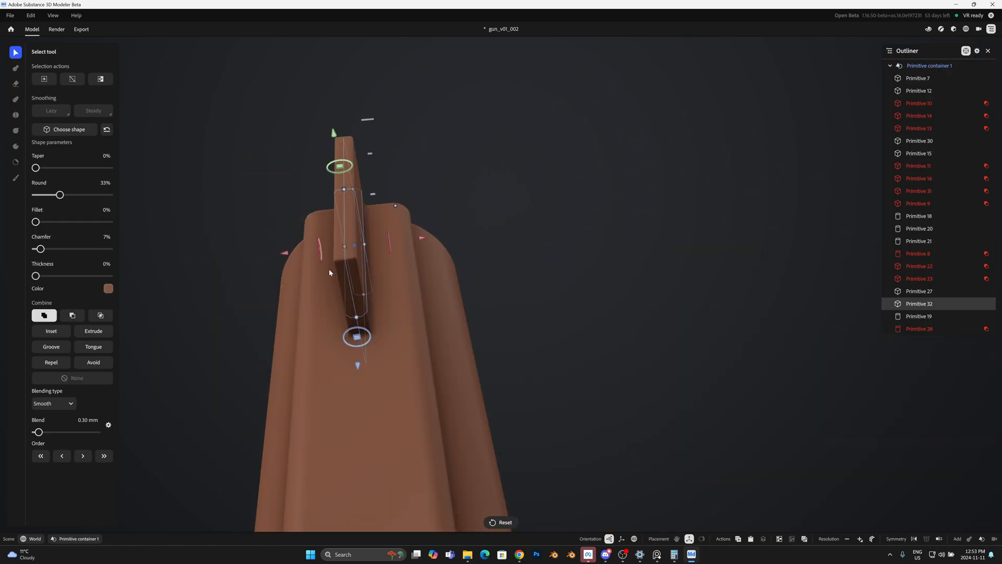
{"action": "left_click_drag", "start_coordinate": [329, 269], "coordinate": [375, 167], "text": "alt"}
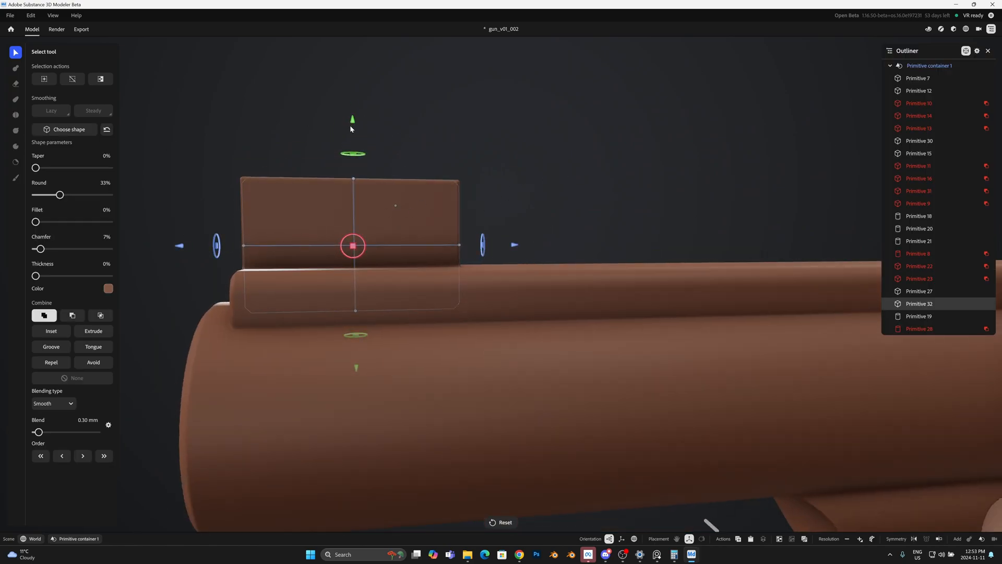
{"action": "left_click_drag", "start_coordinate": [349, 126], "coordinate": [391, 114], "text": "alt"}
{"action": "middle_click_drag", "start_coordinate": [391, 114], "coordinate": [416, 246], "text": "alt"}
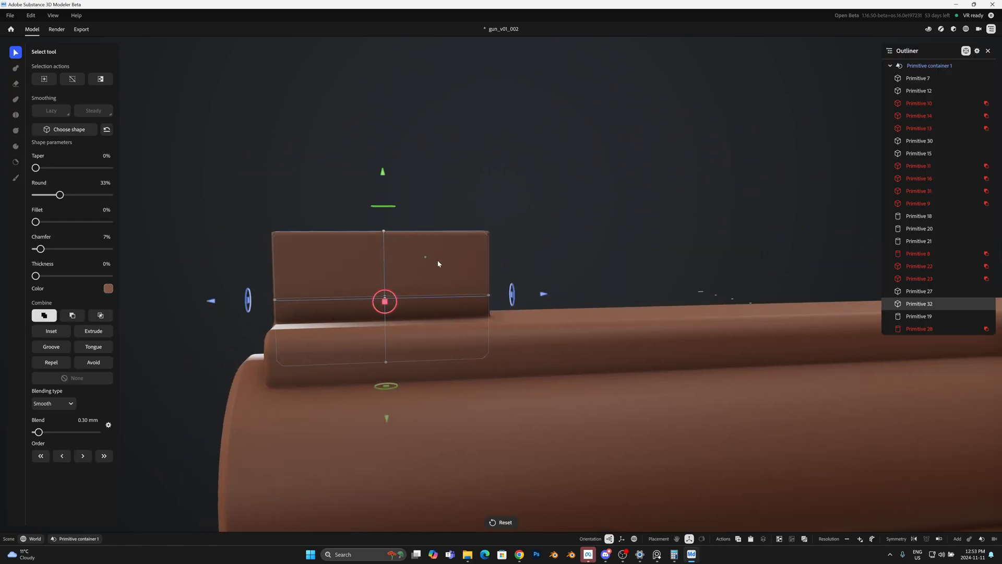
Step: Duplicate the front sight block, tilt the copy toward the rear, and lift it up and back across the sight
{"action": "key", "text": "ctrl+d"}
{"action": "left_click_drag", "start_coordinate": [384, 152], "coordinate": [443, 263], "text": "alt"}
{"action": "left_click", "coordinate": [475, 140]}
{"action": "key", "text": "ctrl+z"}
{"action": "left_click_drag", "start_coordinate": [475, 140], "coordinate": [393, 138], "text": "alt"}
{"action": "left_click_drag", "start_coordinate": [382, 253], "coordinate": [385, 261]}
{"action": "left_click", "coordinate": [496, 217]}
{"action": "key", "text": "ctrl+z"}
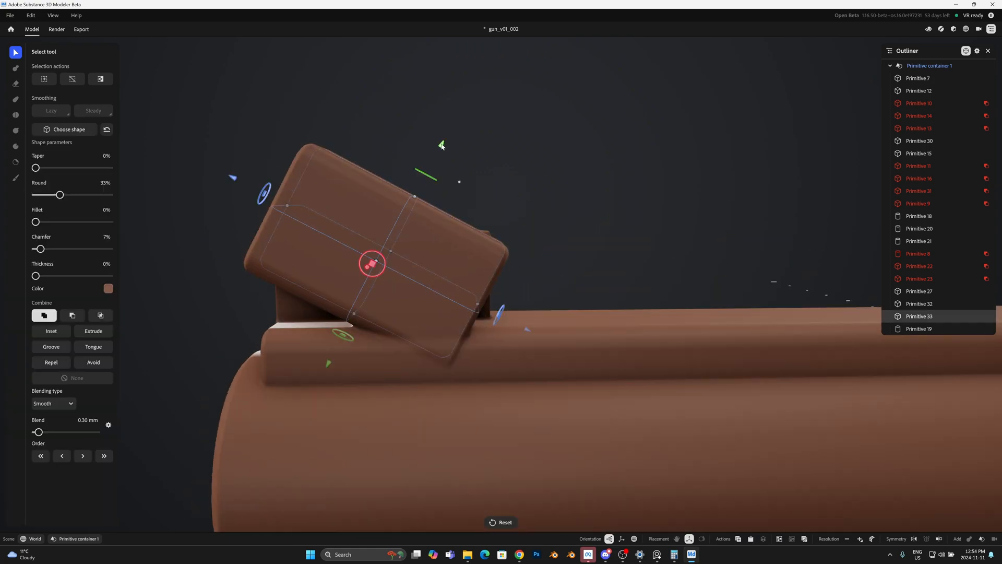
{"action": "left_click_drag", "start_coordinate": [441, 146], "coordinate": [473, 83]}
{"action": "left_click_drag", "start_coordinate": [553, 271], "coordinate": [601, 280]}
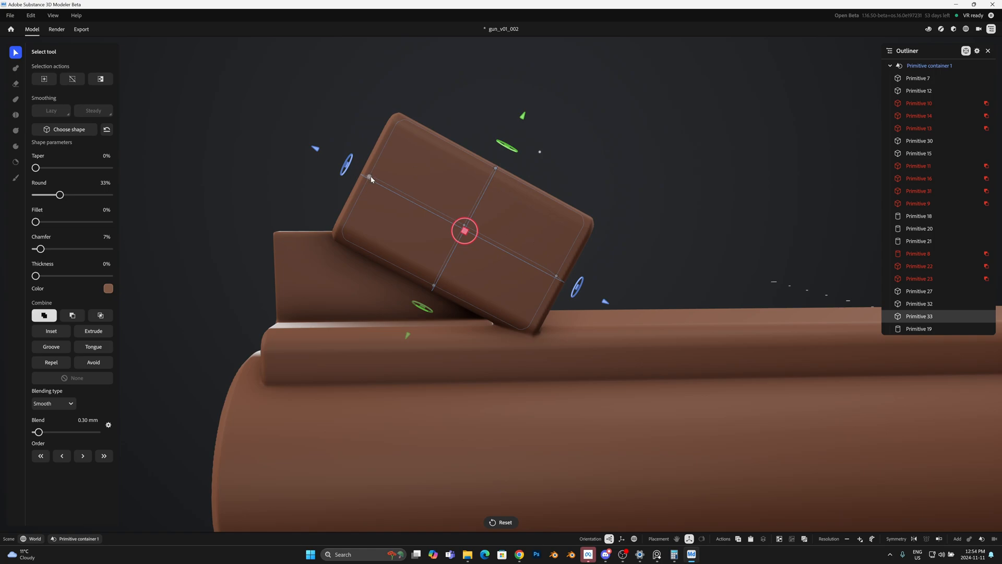
Step: Lengthen the tilted copy, remove its Round, and make it subtractive to cut the front sight's sloped rear edge
{"action": "left_click_drag", "start_coordinate": [370, 178], "coordinate": [267, 122]}
{"action": "left_click_drag", "start_coordinate": [469, 88], "coordinate": [466, 99]}
{"action": "left_click_drag", "start_coordinate": [365, 265], "coordinate": [435, 271], "text": "alt"}
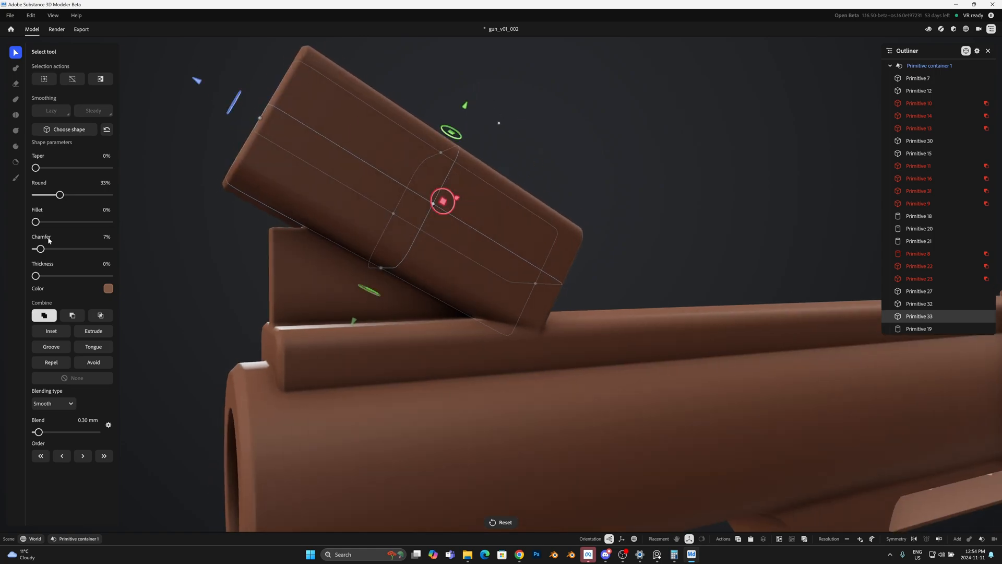
{"action": "left_click_drag", "start_coordinate": [57, 196], "coordinate": [30, 197]}
{"action": "left_click_drag", "start_coordinate": [224, 213], "coordinate": [251, 209], "text": "alt"}
{"action": "left_click", "coordinate": [72, 315]}
{"action": "left_click_drag", "start_coordinate": [635, 233], "coordinate": [587, 225], "text": "alt"}
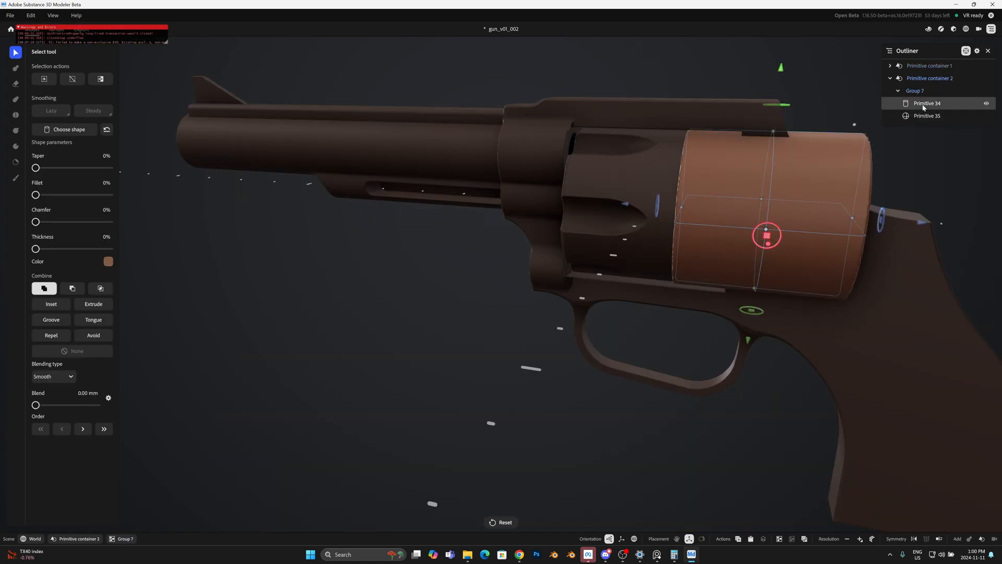
Step: Set the cylinder in Group 7 to intersect and reorder it below the sphere to produce a domed disc
{"action": "left_click", "coordinate": [96, 291]}
{"action": "left_click_drag", "start_coordinate": [329, 292], "coordinate": [178, 477], "text": "alt"}
{"action": "left_click_drag", "start_coordinate": [348, 387], "coordinate": [663, 334], "text": "alt"}
{"action": "left_click", "coordinate": [917, 116]}
{"action": "left_click_drag", "start_coordinate": [589, 235], "coordinate": [554, 229], "text": "alt"}
{"action": "left_click", "coordinate": [928, 106]}
{"action": "left_click_drag", "start_coordinate": [928, 107], "coordinate": [924, 122]}
Step: Slide Group 7 back along the cylinder's axis so the domed disc sits against the frame behind the fluted cylinder
{"action": "left_click_drag", "start_coordinate": [629, 165], "coordinate": [656, 159], "text": "alt"}
{"action": "left_click", "coordinate": [929, 106]}
{"action": "left_click_drag", "start_coordinate": [666, 238], "coordinate": [535, 234], "text": "alt"}
{"action": "left_click", "coordinate": [917, 91]}
{"action": "left_click_drag", "start_coordinate": [647, 237], "coordinate": [735, 236]}
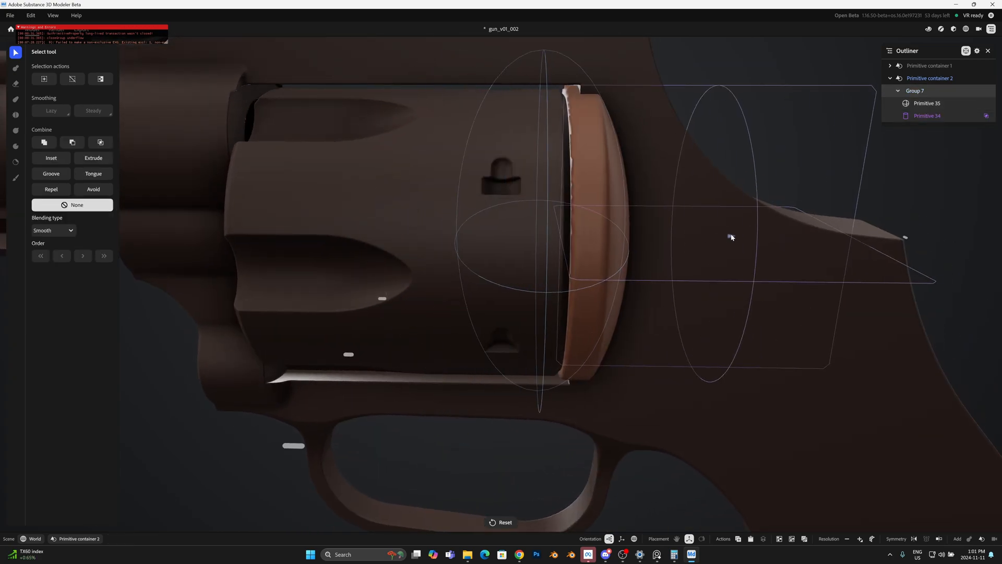
Step: Increase the resolution of the domed disc's container twice to sharpen its flat front face
{"action": "left_click", "coordinate": [927, 116]}
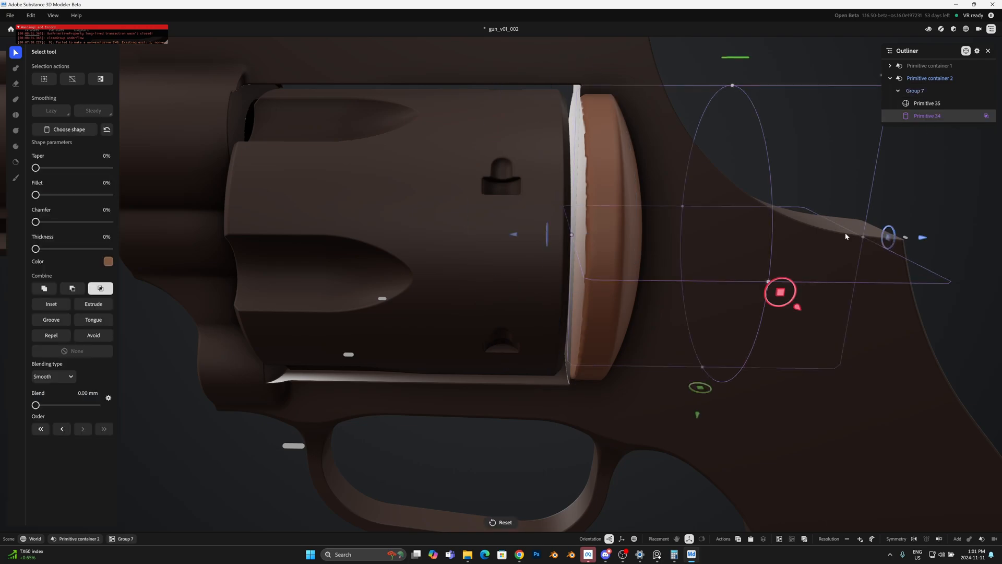
{"action": "left_click_drag", "start_coordinate": [847, 282], "coordinate": [831, 253], "text": "alt"}
{"action": "left_click", "coordinate": [860, 539]}
{"action": "left_click", "coordinate": [860, 538]}
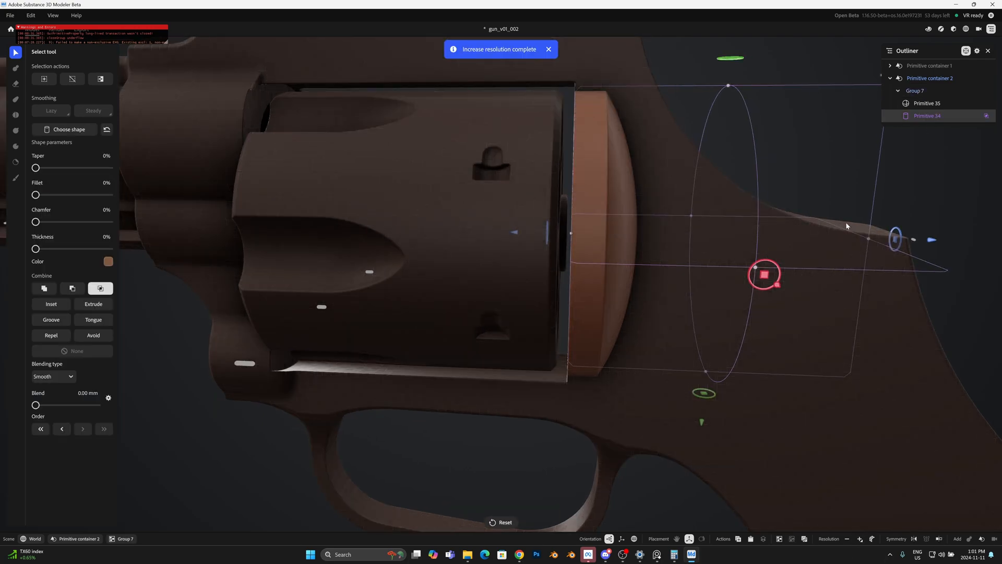
{"action": "left_click", "coordinate": [924, 107]}
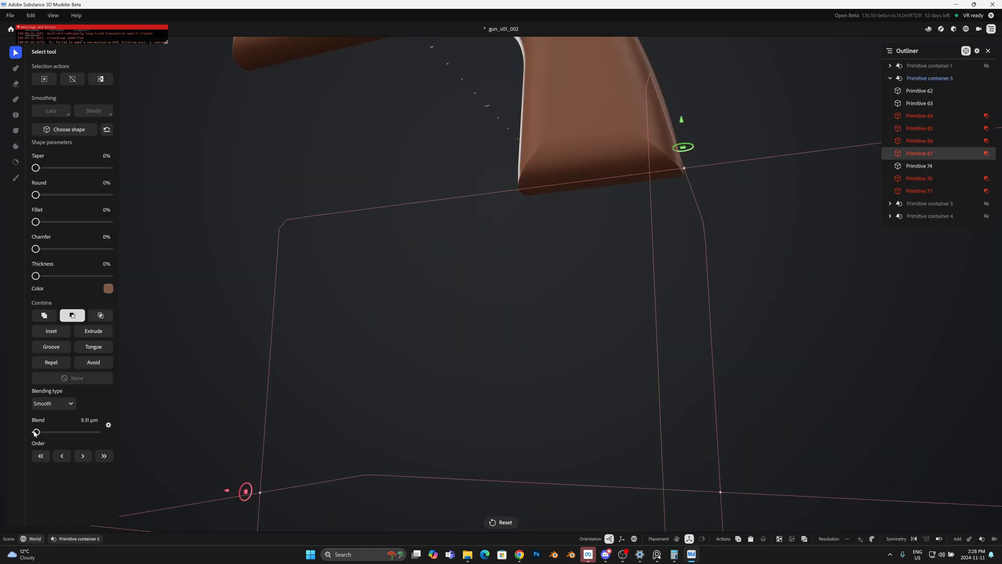
Step: Set the grip base cutter's Blend to 4.02 mm and reposition the subtractive box with 39% Round above the grip
{"action": "scroll", "coordinate": [369, 306], "scroll_direction": "down", "scroll_amount": 5}
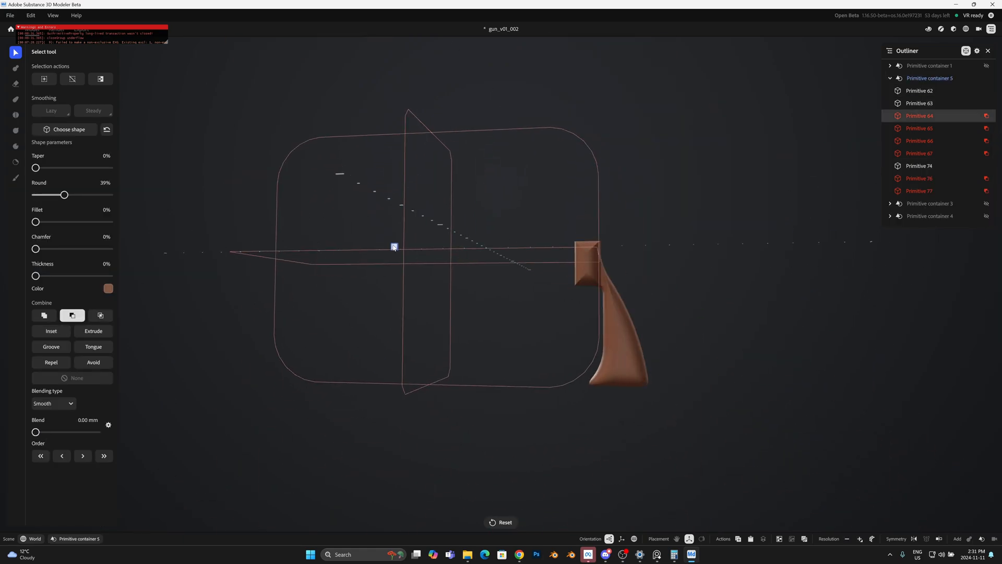
{"action": "left_click_drag", "start_coordinate": [395, 247], "coordinate": [425, 206]}
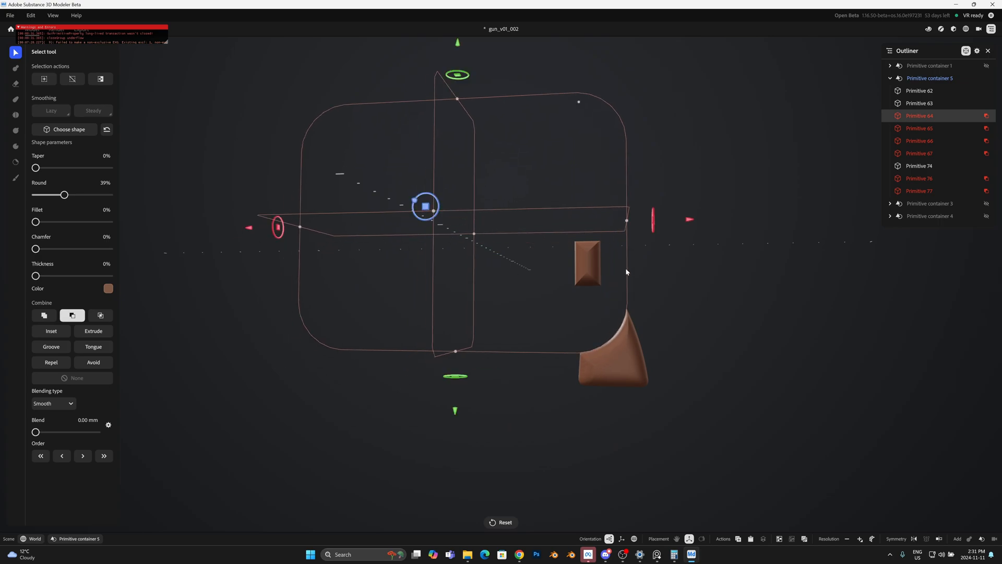
{"action": "left_click_drag", "start_coordinate": [673, 241], "coordinate": [597, 219], "text": "alt"}
{"action": "left_click_drag", "start_coordinate": [436, 212], "coordinate": [413, 156]}
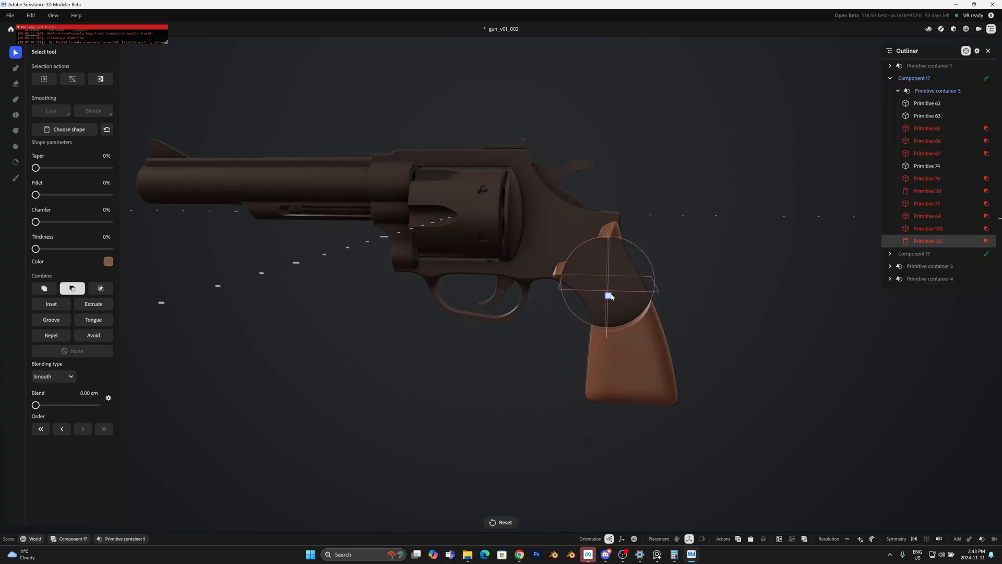
Step: Shrink the subtractive cylinder and fit it into the upper grip to cut a small round hole
{"action": "left_click_drag", "start_coordinate": [623, 266], "coordinate": [535, 281], "text": "alt"}
{"action": "left_click", "coordinate": [534, 281]}
{"action": "mouse_move", "coordinate": [407, 332]}
{"action": "left_mouse_down", "text": "alt"}
{"action": "mouse_move", "coordinate": [488, 352]}
{"action": "mouse_move", "coordinate": [426, 339]}
{"action": "left_mouse_up", "text": "alt"}
{"action": "scroll", "coordinate": [488, 339], "scroll_direction": "up", "scroll_amount": 4}
{"action": "left_click", "coordinate": [911, 166]}
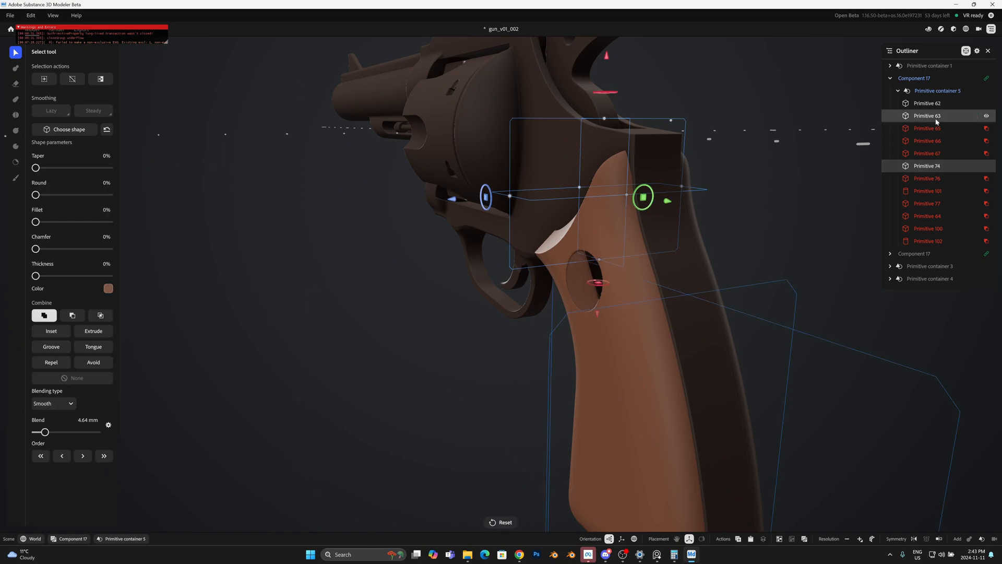
{"action": "left_click", "coordinate": [919, 243]}
{"action": "left_click_drag", "start_coordinate": [493, 310], "coordinate": [665, 295], "text": "alt"}
Step: Duplicate the round hole cutter and make the copy additive to fill the hole with a grip medallion
{"action": "left_click_drag", "start_coordinate": [583, 196], "coordinate": [844, 248], "text": "alt"}
{"action": "scroll", "coordinate": [699, 281], "scroll_direction": "down", "scroll_amount": 5}
{"action": "scroll", "coordinate": [699, 281], "scroll_direction": "up", "scroll_amount": 5}
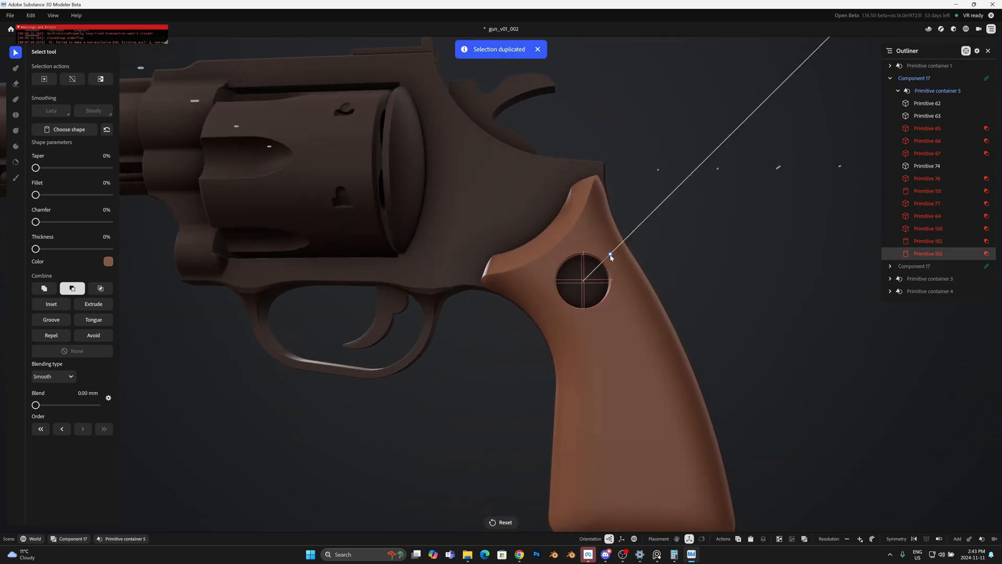
{"action": "left_click", "coordinate": [46, 287]}
{"action": "left_click_drag", "start_coordinate": [501, 287], "coordinate": [556, 282], "text": "alt"}
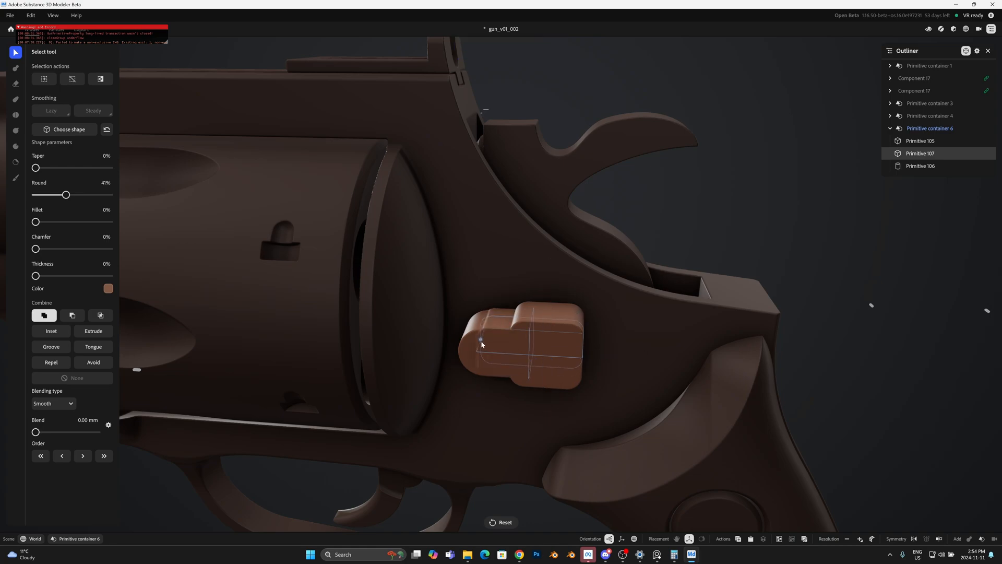
Step: Set the Blend of the latch box with 41% Round to 4.27 mm, comparing its shape with the reference
{"action": "left_click_drag", "start_coordinate": [493, 346], "coordinate": [530, 259], "text": "alt"}
{"action": "left_click", "coordinate": [503, 338]}
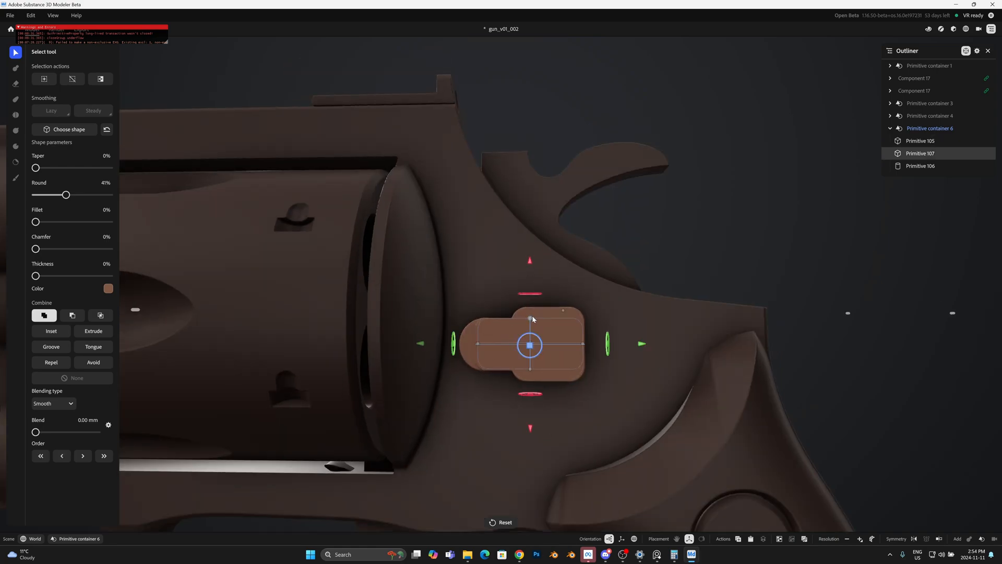
{"action": "left_click_drag", "start_coordinate": [42, 432], "coordinate": [43, 433]}
{"action": "key", "text": "alt+Tab"}
{"action": "key", "text": "alt+Tab"}
{"action": "left_click_drag", "start_coordinate": [542, 343], "coordinate": [428, 339], "text": "alt"}
Step: Duplicate the blended latch box and stretch the copy well beyond the latch on all four sides
{"action": "key", "text": "ctrl+d"}
{"action": "left_click_drag", "start_coordinate": [600, 347], "coordinate": [647, 334]}
{"action": "left_click_drag", "start_coordinate": [479, 302], "coordinate": [480, 263]}
{"action": "left_click_drag", "start_coordinate": [477, 371], "coordinate": [478, 407]}
{"action": "left_click_drag", "start_coordinate": [530, 336], "coordinate": [594, 337]}
{"action": "left_click_drag", "start_coordinate": [422, 336], "coordinate": [370, 337]}
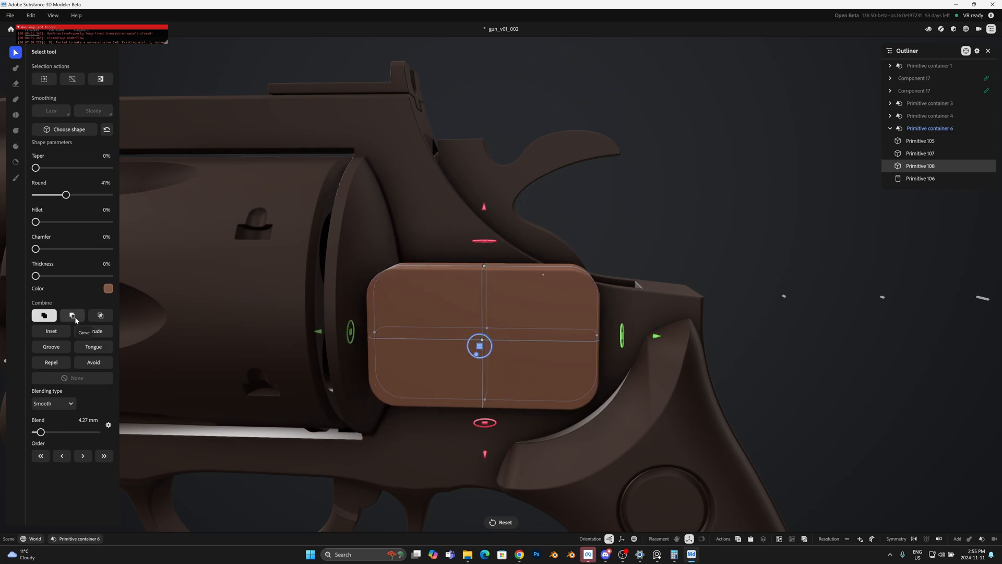
Step: Make the enlarged box subtractive with a 0.00 mm Blend and order it after the latch cylinder to trim the latch
{"action": "left_click", "coordinate": [78, 316]}
{"action": "left_click_drag", "start_coordinate": [533, 314], "coordinate": [407, 349], "text": "alt"}
{"action": "left_click_drag", "start_coordinate": [41, 432], "coordinate": [35, 432]}
{"action": "left_click_drag", "start_coordinate": [418, 340], "coordinate": [574, 319], "text": "alt"}
{"action": "key", "text": "alt+Tab"}
Step: Compare the latch with the reference photo and inspect its individual primitives from several angles
{"action": "key", "text": "alt+Tab"}
{"action": "left_click_drag", "start_coordinate": [647, 326], "coordinate": [600, 334], "text": "alt"}
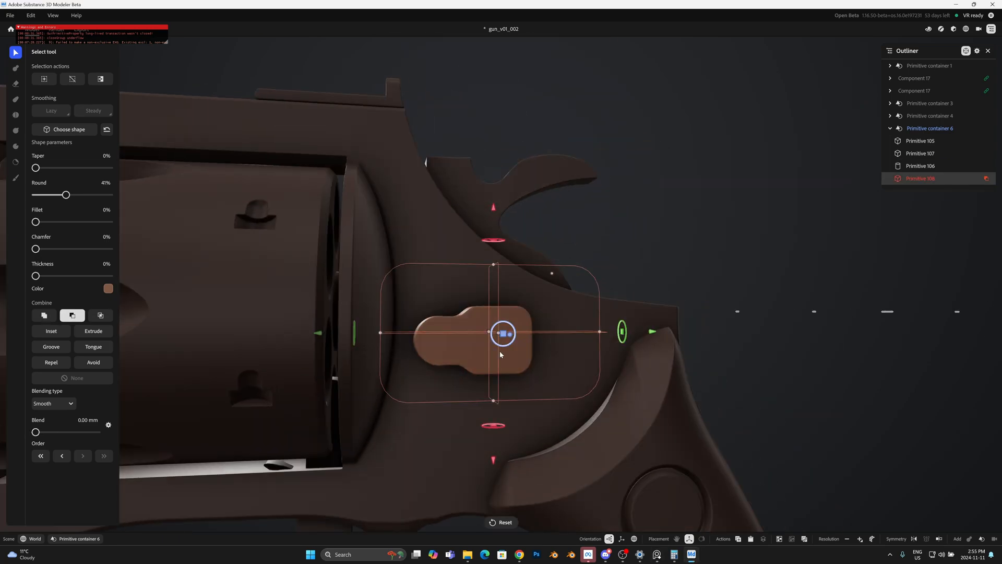
{"action": "left_click", "coordinate": [435, 345]}
{"action": "scroll", "coordinate": [436, 342], "scroll_direction": "up", "scroll_amount": 3}
{"action": "key", "text": "alt+Tab"}
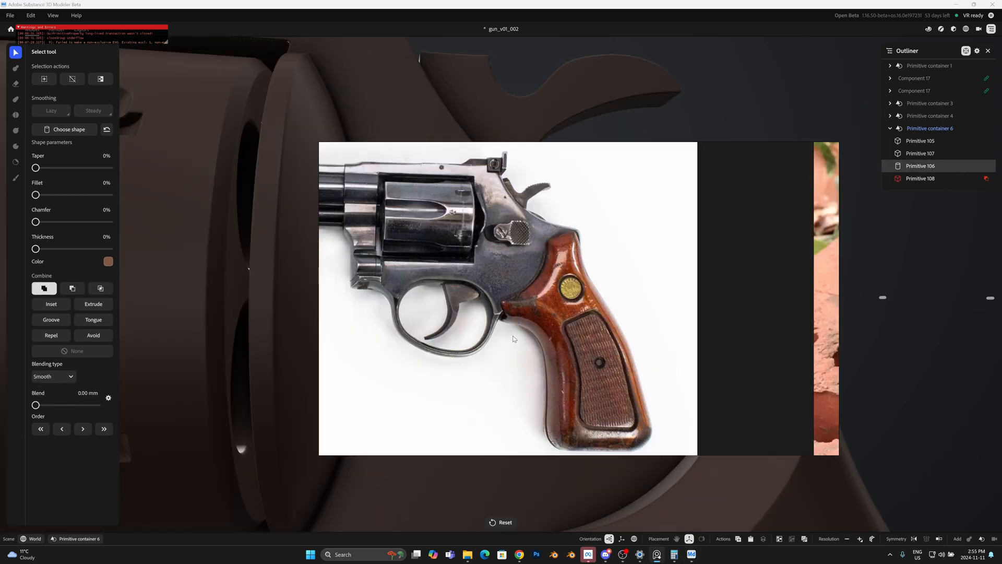
{"action": "key", "text": "alt+Tab"}
{"action": "left_click", "coordinate": [923, 178]}
{"action": "left_click", "coordinate": [924, 155]}
{"action": "left_click", "coordinate": [924, 144]}
{"action": "left_click", "coordinate": [496, 267]}
{"action": "scroll", "coordinate": [486, 313], "scroll_direction": "down", "scroll_amount": 3}
{"action": "mouse_move", "coordinate": [486, 324]}
{"action": "left_mouse_down", "text": "alt"}
{"action": "mouse_move", "coordinate": [443, 367]}
{"action": "mouse_move", "coordinate": [470, 332]}
{"action": "left_mouse_up", "text": "alt"}
{"action": "left_click", "coordinate": [481, 336]}
{"action": "left_click", "coordinate": [925, 154]}
{"action": "left_click", "coordinate": [576, 328]}
{"action": "scroll", "coordinate": [576, 328], "scroll_direction": "down", "scroll_amount": 4}
{"action": "left_click_drag", "start_coordinate": [578, 329], "coordinate": [485, 360], "text": "alt"}
{"action": "left_click", "coordinate": [922, 152]}
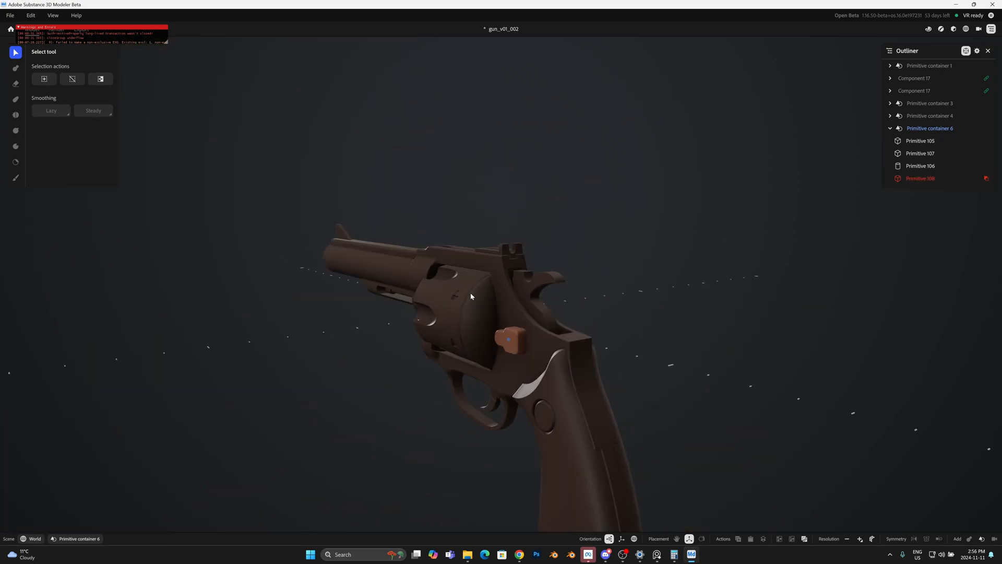
Step: Add a subtractive sphere over the latch's wide rear block and position it to carve a shallow thumb depression
{"action": "left_click", "coordinate": [923, 178]}
{"action": "scroll", "coordinate": [586, 336], "scroll_direction": "up", "scroll_amount": 4}
{"action": "left_click", "coordinate": [586, 336]}
{"action": "left_click_drag", "start_coordinate": [586, 336], "coordinate": [679, 297], "text": "alt"}
{"action": "left_click", "coordinate": [513, 327]}
{"action": "left_click", "coordinate": [946, 478]}
{"action": "left_click", "coordinate": [51, 268]}
{"action": "left_click_drag", "start_coordinate": [541, 323], "coordinate": [444, 355]}
{"action": "left_click_drag", "start_coordinate": [426, 354], "coordinate": [410, 355]}
{"action": "left_click_drag", "start_coordinate": [563, 444], "coordinate": [682, 428], "text": "alt"}
{"action": "scroll", "coordinate": [682, 428], "scroll_direction": "up", "scroll_amount": 4}
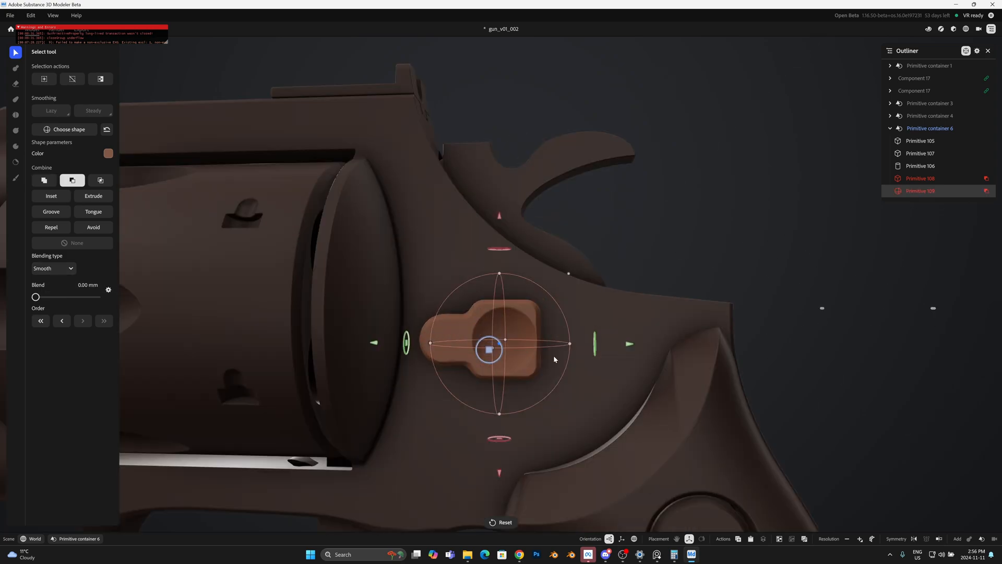
Step: Set the subtractive sphere's Blend to about 0.76 mm to soften the edge of the latch's thumb depression
{"action": "scroll", "coordinate": [683, 428], "scroll_direction": "up", "scroll_amount": 4}
{"action": "left_click", "coordinate": [749, 181]}
{"action": "scroll", "coordinate": [749, 181], "scroll_direction": "down", "scroll_amount": 8}
{"action": "left_click_drag", "start_coordinate": [750, 181], "coordinate": [720, 183], "text": "alt"}
{"action": "left_click", "coordinate": [908, 192]}
{"action": "left_click_drag", "start_coordinate": [35, 297], "coordinate": [40, 297]}
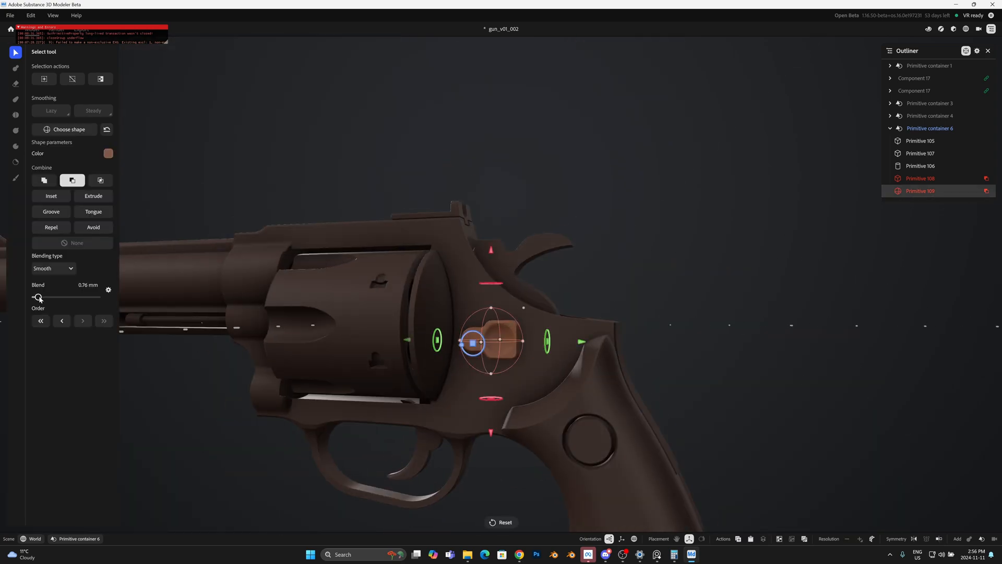
{"action": "scroll", "coordinate": [490, 162], "scroll_direction": "up", "scroll_amount": 6}
{"action": "scroll", "coordinate": [550, 318], "scroll_direction": "down", "scroll_amount": 4}
{"action": "mouse_move", "coordinate": [689, 214]}
{"action": "left_mouse_down", "text": "alt"}
{"action": "mouse_move", "coordinate": [735, 209]}
{"action": "mouse_move", "coordinate": [488, 197]}
{"action": "mouse_move", "coordinate": [679, 201]}
{"action": "left_mouse_up", "text": "alt"}
{"action": "left_click", "coordinate": [735, 208]}
{"action": "scroll", "coordinate": [735, 208], "scroll_direction": "down", "scroll_amount": 3}
Step: Duplicate the latch's front cylinder, shrink the copy, and set its Thickness to 16% to form a ring
{"action": "left_click", "coordinate": [913, 167]}
{"action": "key", "text": "ctrl+d"}
{"action": "left_click_drag", "start_coordinate": [745, 228], "coordinate": [522, 230], "text": "alt"}
{"action": "scroll", "coordinate": [522, 230], "scroll_direction": "up", "scroll_amount": 5}
{"action": "left_click_drag", "start_coordinate": [415, 342], "coordinate": [589, 357]}
{"action": "left_click_drag", "start_coordinate": [17, 296], "coordinate": [2, 260], "text": "alt"}
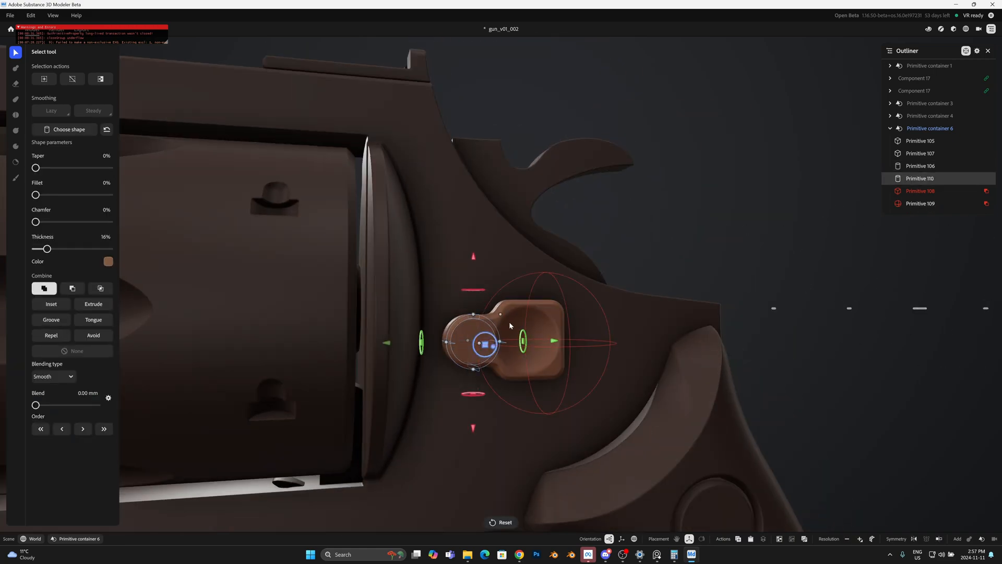
Step: Make the ring subtractive and set its Thickness to 29% to carve a circular groove in the latch's front end
{"action": "scroll", "coordinate": [486, 371], "scroll_direction": "up", "scroll_amount": 4}
{"action": "left_click_drag", "start_coordinate": [485, 370], "coordinate": [465, 389], "text": "alt"}
{"action": "left_click_drag", "start_coordinate": [616, 329], "coordinate": [508, 303], "text": "alt"}
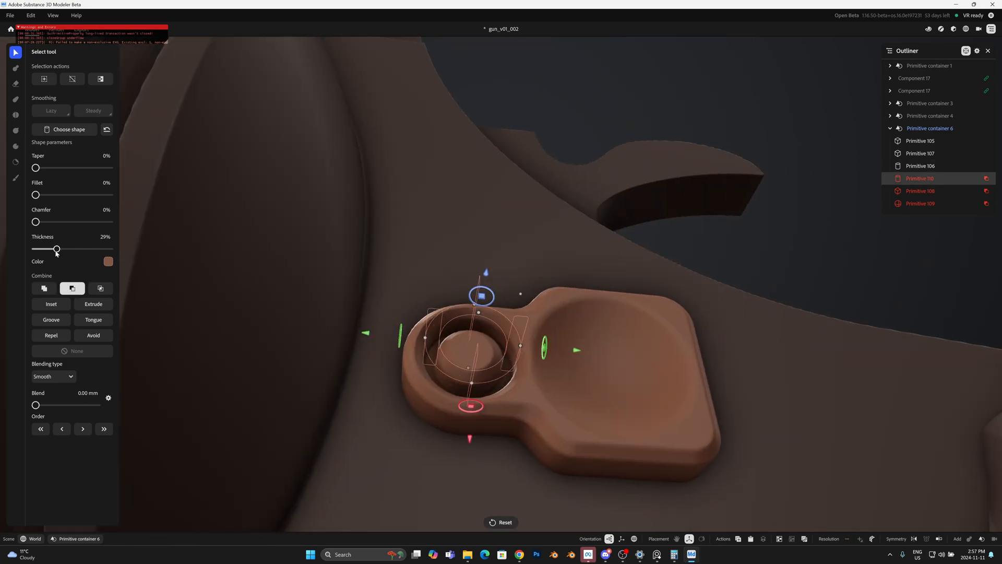
{"action": "scroll", "coordinate": [515, 343], "scroll_direction": "down", "scroll_amount": 8}
{"action": "left_click_drag", "start_coordinate": [514, 343], "coordinate": [468, 349], "text": "alt"}
{"action": "key", "text": "Escape"}
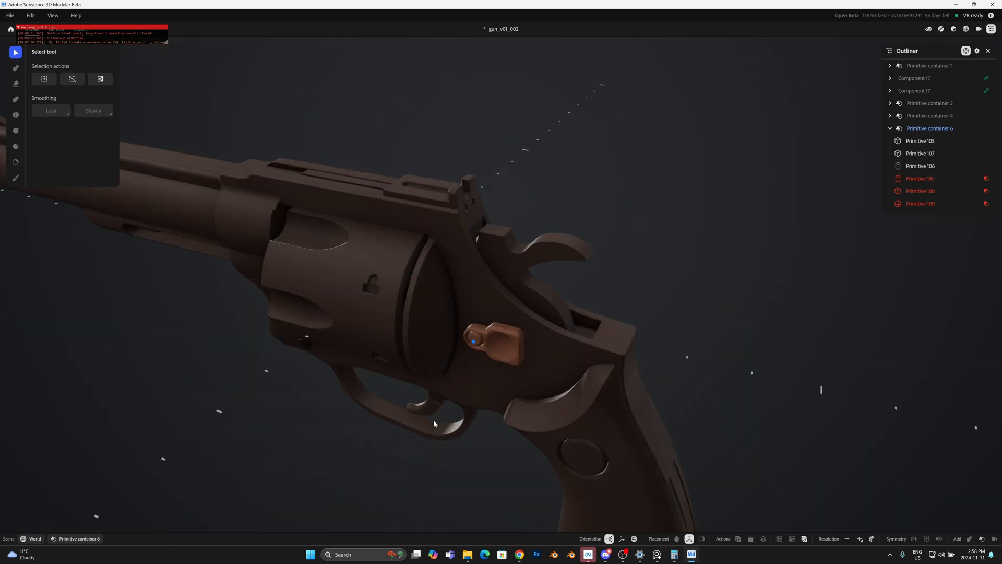
Step: Add a subtractive box across the latch's round button to cut a narrow screw slot
{"action": "scroll", "coordinate": [470, 350], "scroll_direction": "up", "scroll_amount": 5}
{"action": "left_click_drag", "start_coordinate": [534, 376], "coordinate": [567, 384], "text": "alt"}
{"action": "left_click", "coordinate": [982, 539]}
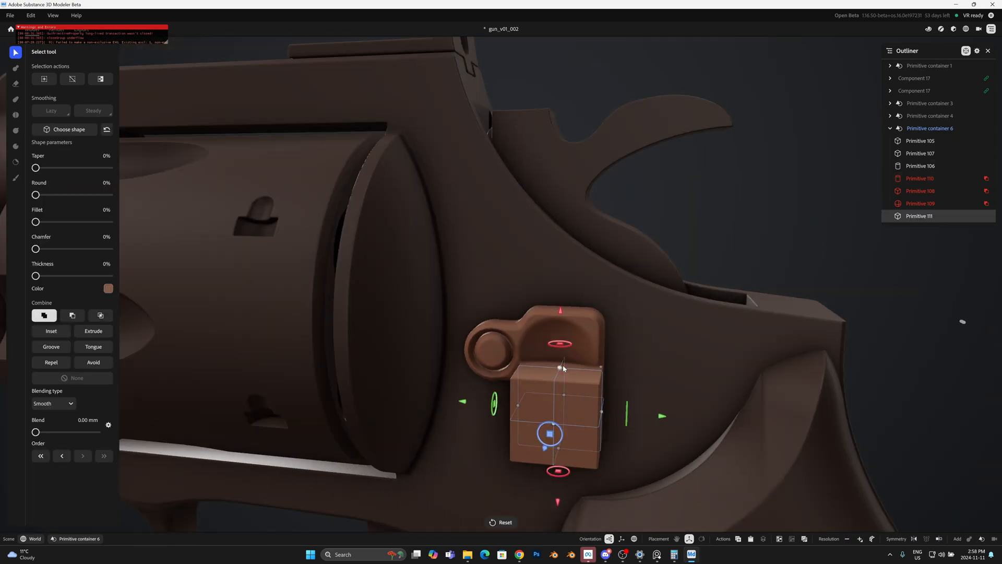
{"action": "mouse_move", "coordinate": [560, 368]}
{"action": "left_mouse_down"}
{"action": "mouse_move", "coordinate": [560, 442]}
{"action": "mouse_move", "coordinate": [559, 358]}
{"action": "left_mouse_up"}
{"action": "left_click_drag", "start_coordinate": [622, 440], "coordinate": [542, 412], "text": "alt"}
{"action": "scroll", "coordinate": [543, 376], "scroll_direction": "up", "scroll_amount": 5}
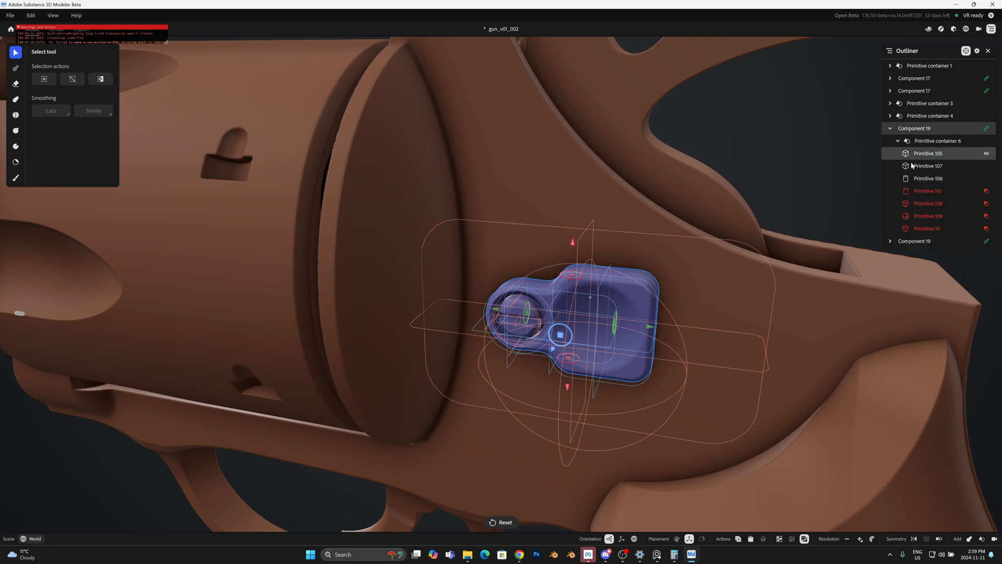
{"action": "left_click", "coordinate": [924, 178]}
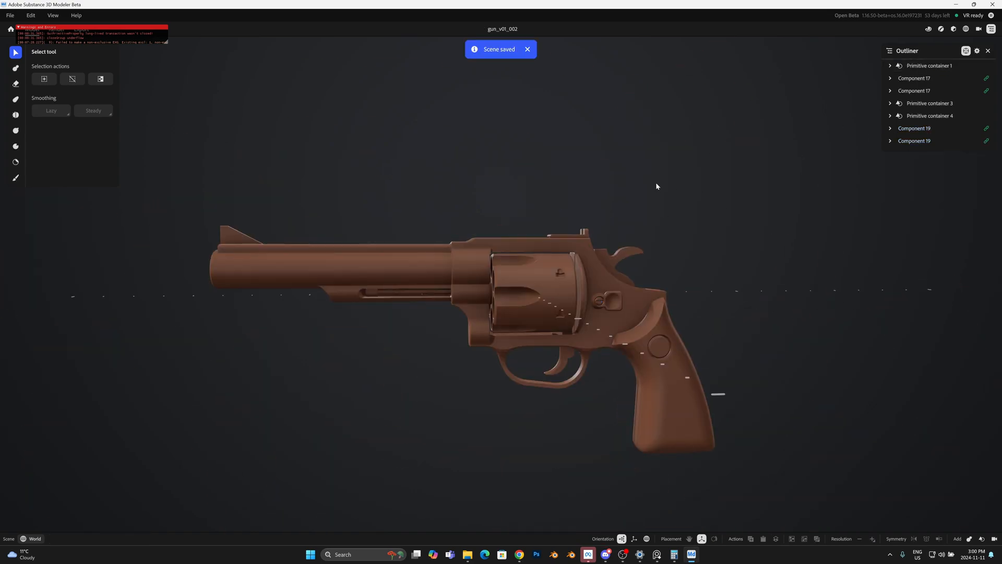
{"action": "middle_click_drag", "start_coordinate": [656, 183], "coordinate": [295, 315]}
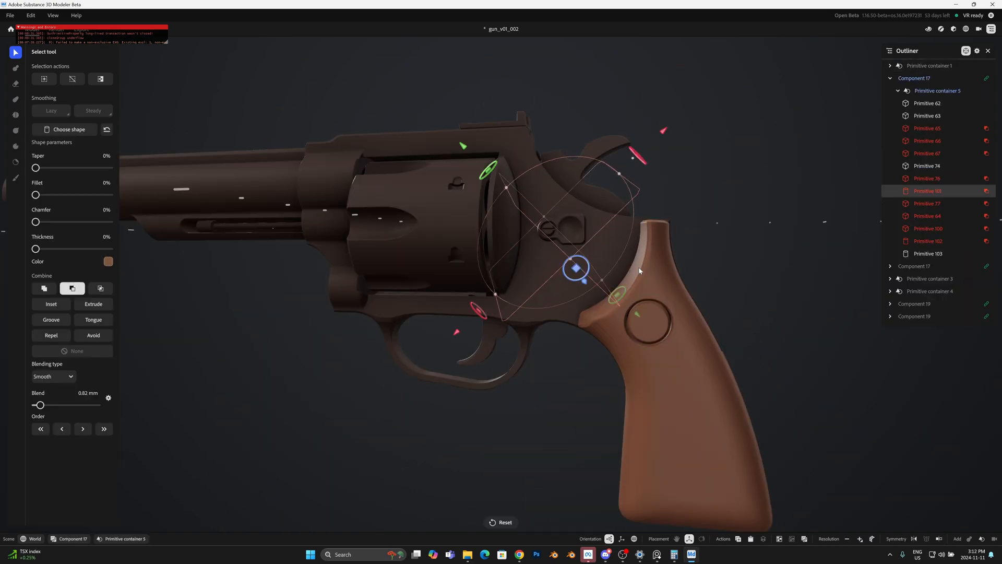
Step: Duplicate the thin cylinder lying across the top of the hammer spur
{"action": "middle_click_drag", "start_coordinate": [640, 271], "coordinate": [734, 268]}
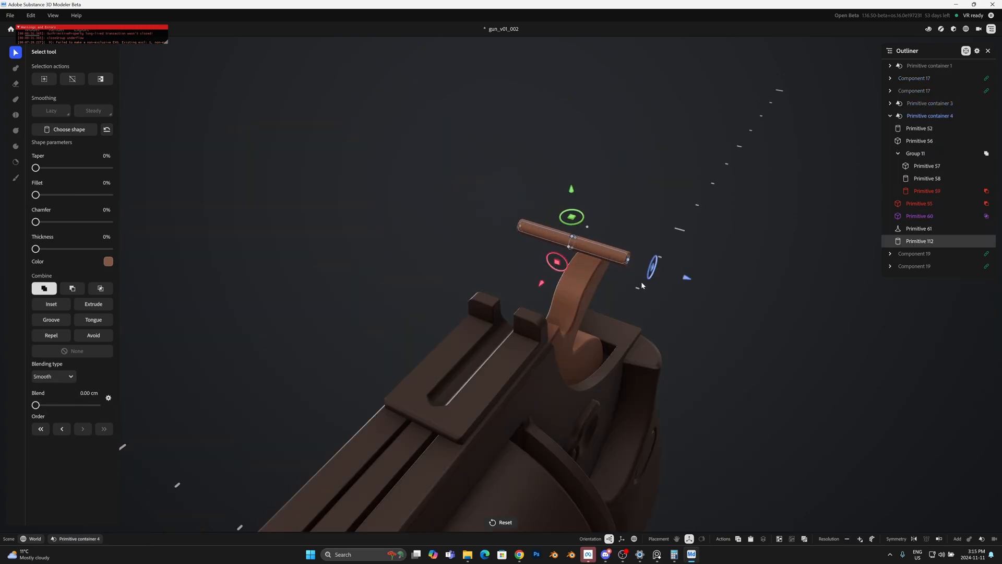
{"action": "key", "text": "ctrl+d"}
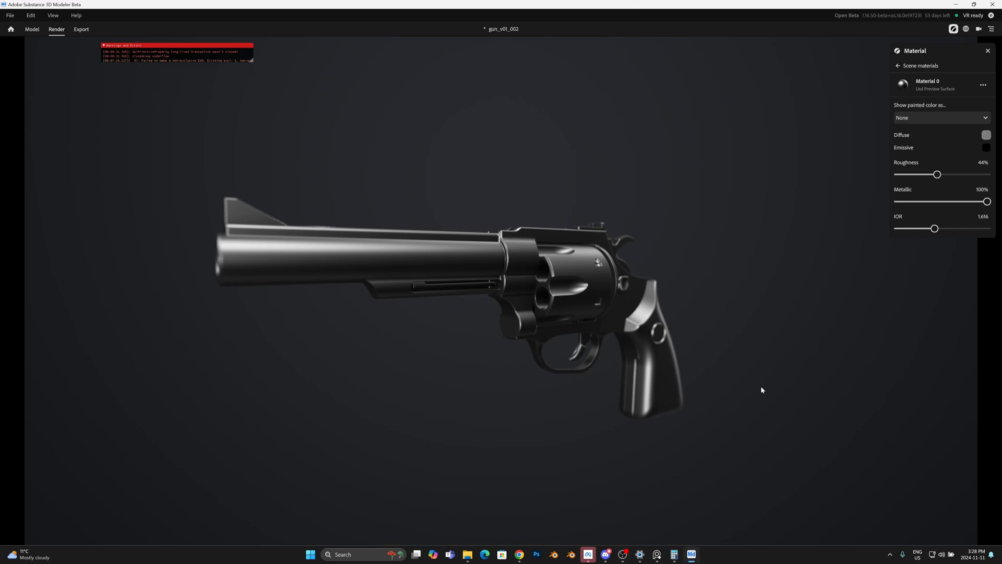
{"action": "middle_click_drag", "start_coordinate": [761, 389], "coordinate": [634, 346]}
{"action": "middle_click_drag", "start_coordinate": [753, 359], "coordinate": [629, 353]}
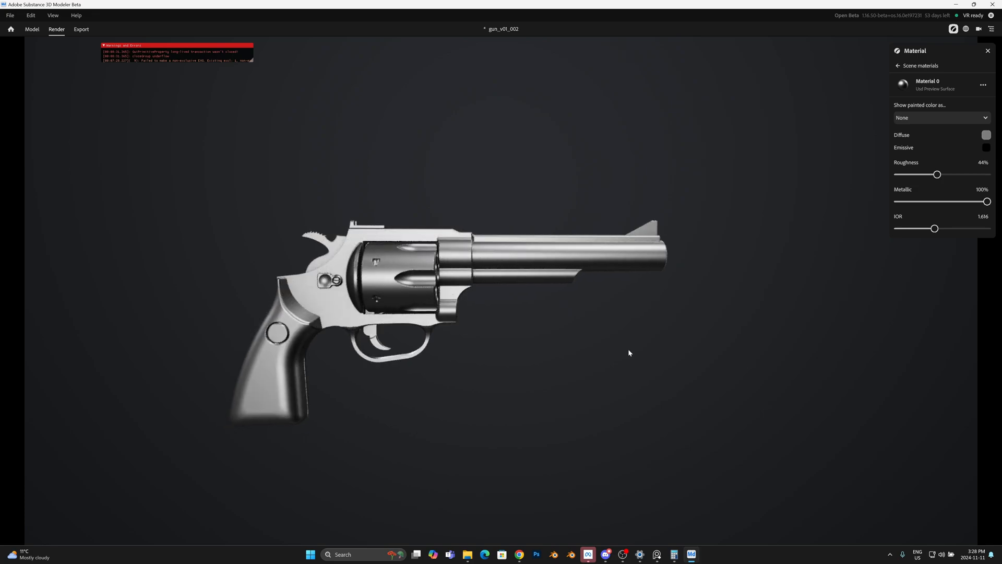
{"action": "middle_click_drag", "start_coordinate": [666, 303], "coordinate": [681, 287]}
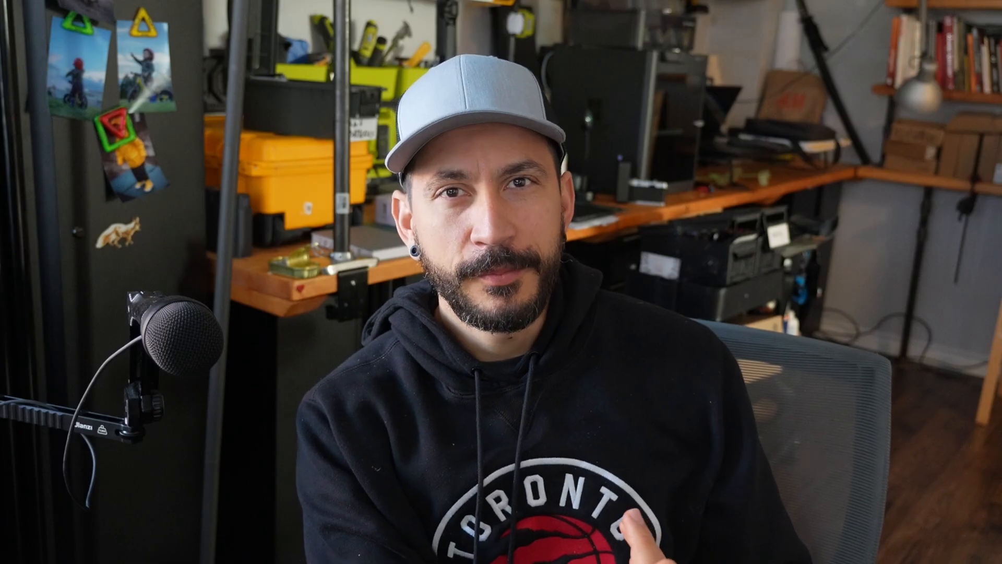